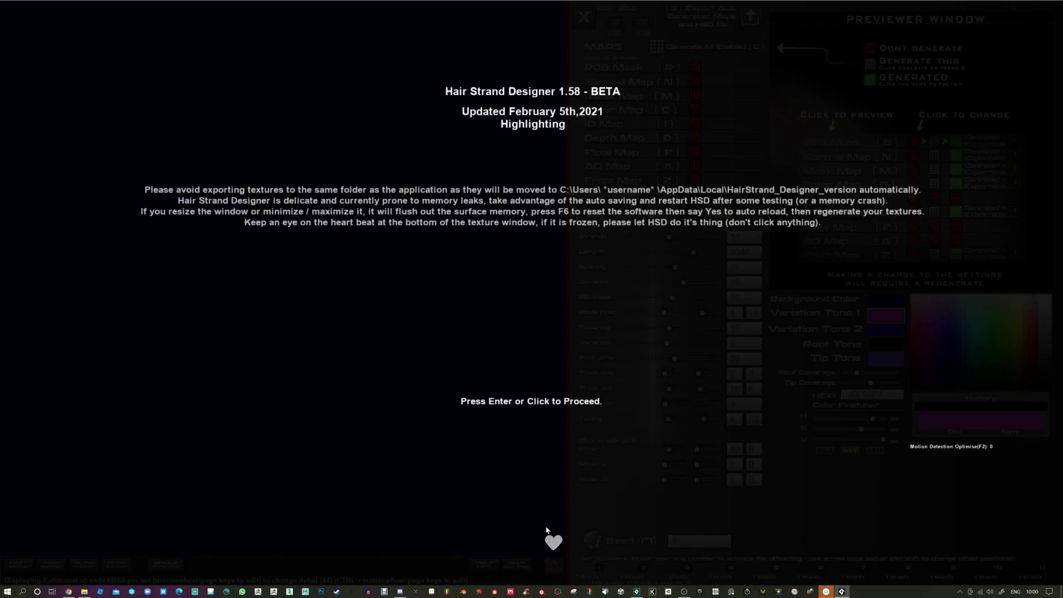
Proceed past the start screen and decline loading the detected autosave
{"action": "left_click", "coordinate": [511, 497]}
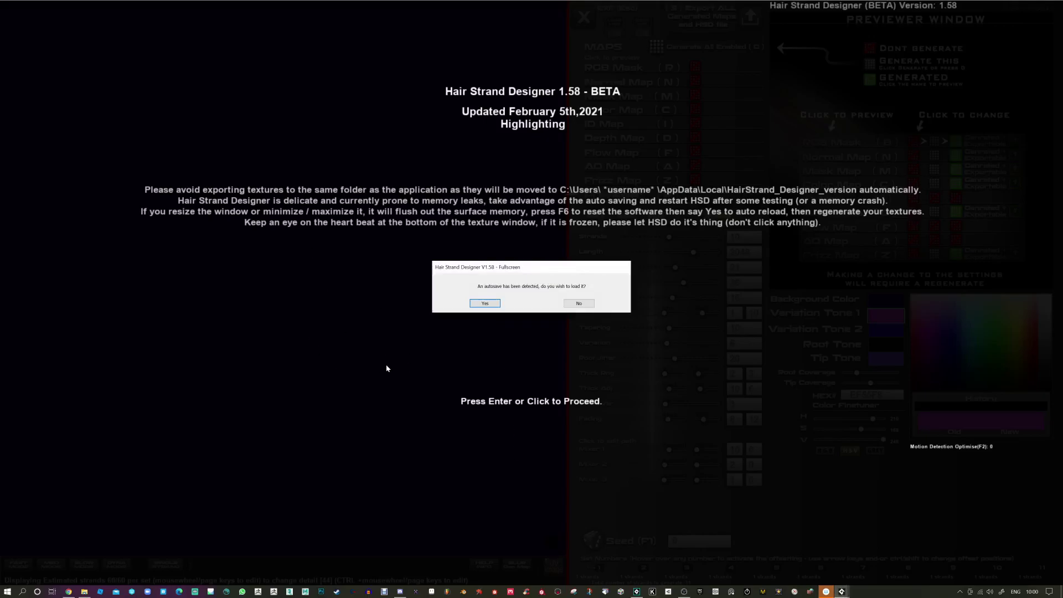
{"action": "left_click", "coordinate": [574, 306]}
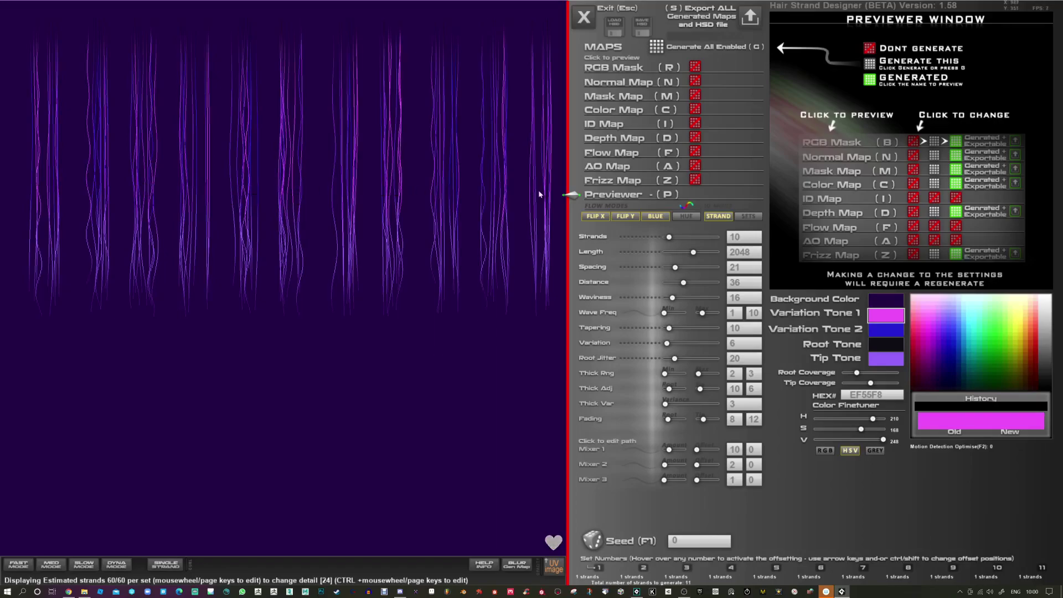
Highlight individual strand sets in the preview by their set numbers, ending with set 7 selected
{"action": "mouse_move", "coordinate": [602, 569]}
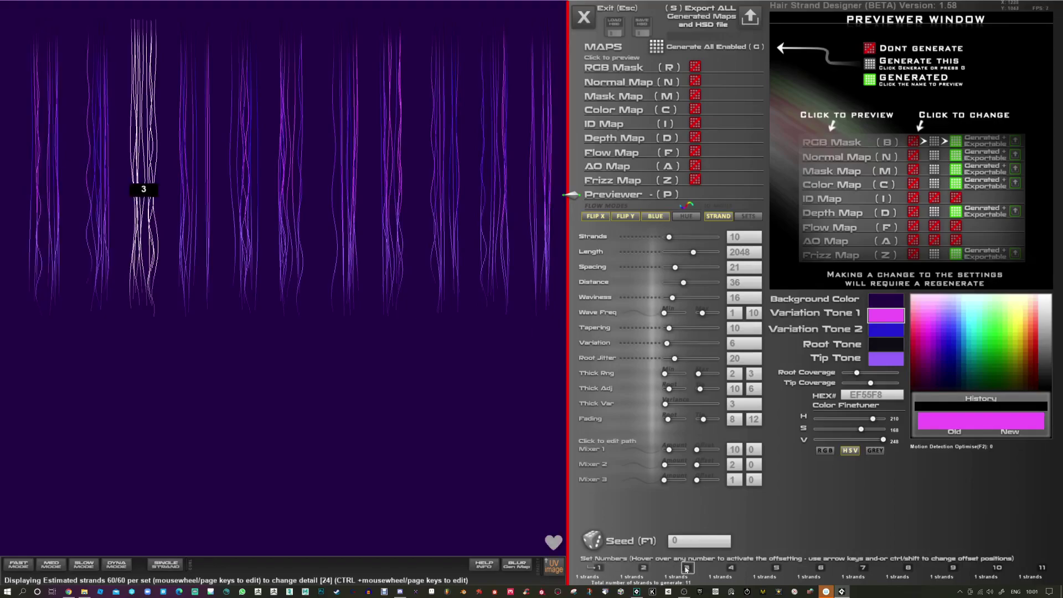
{"action": "mouse_move", "coordinate": [732, 569]}
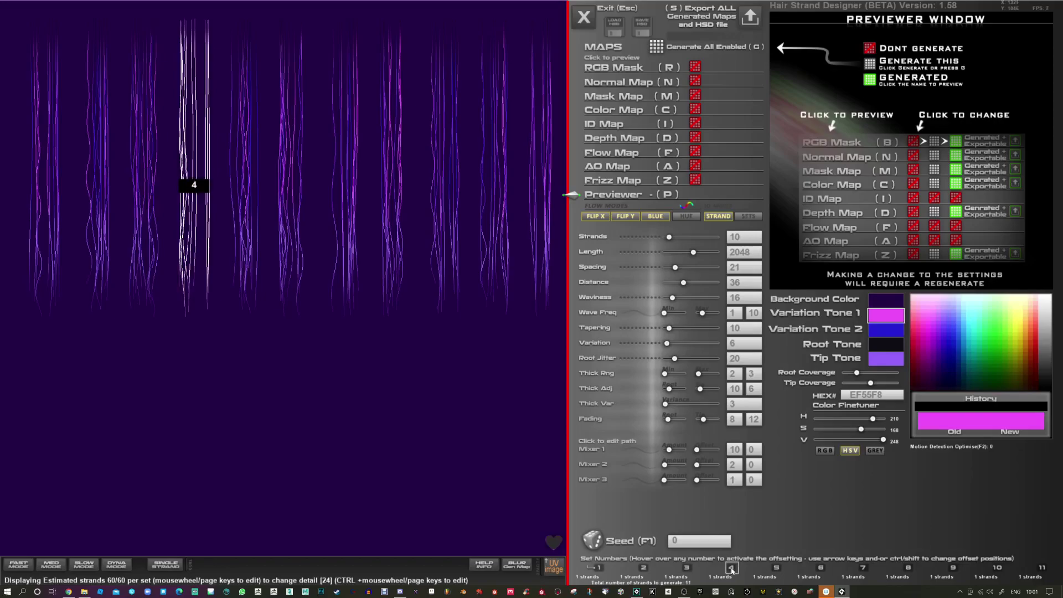
{"action": "mouse_move", "coordinate": [777, 569]}
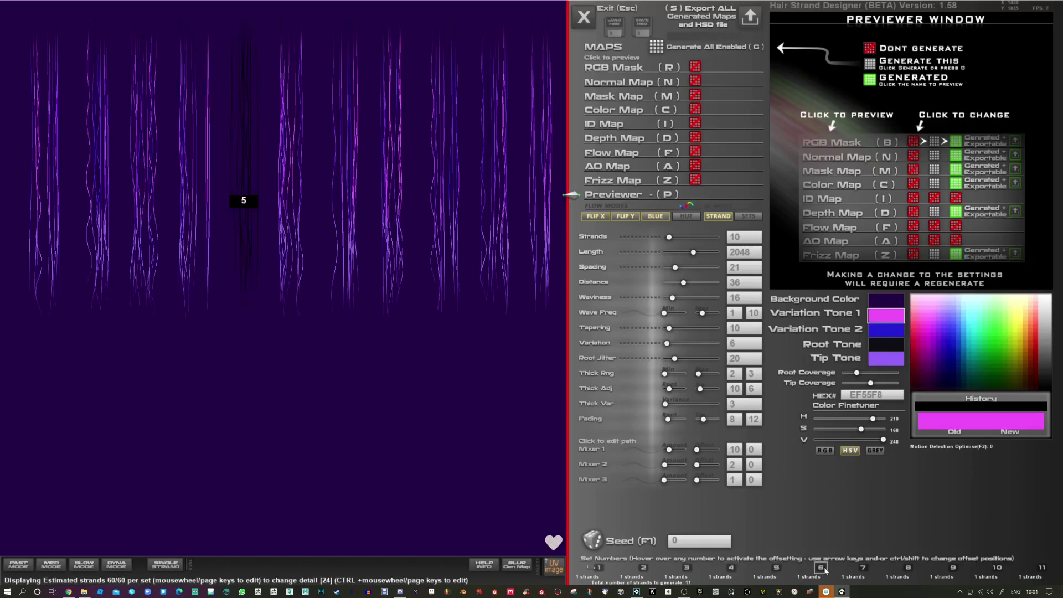
{"action": "mouse_move", "coordinate": [865, 569]}
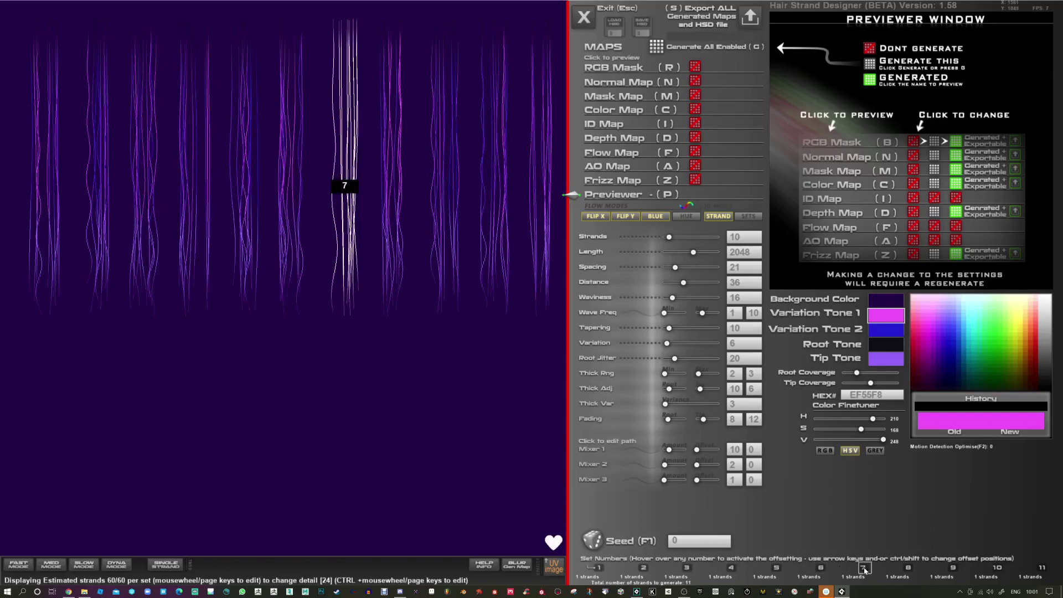
{"action": "left_click", "coordinate": [864, 569]}
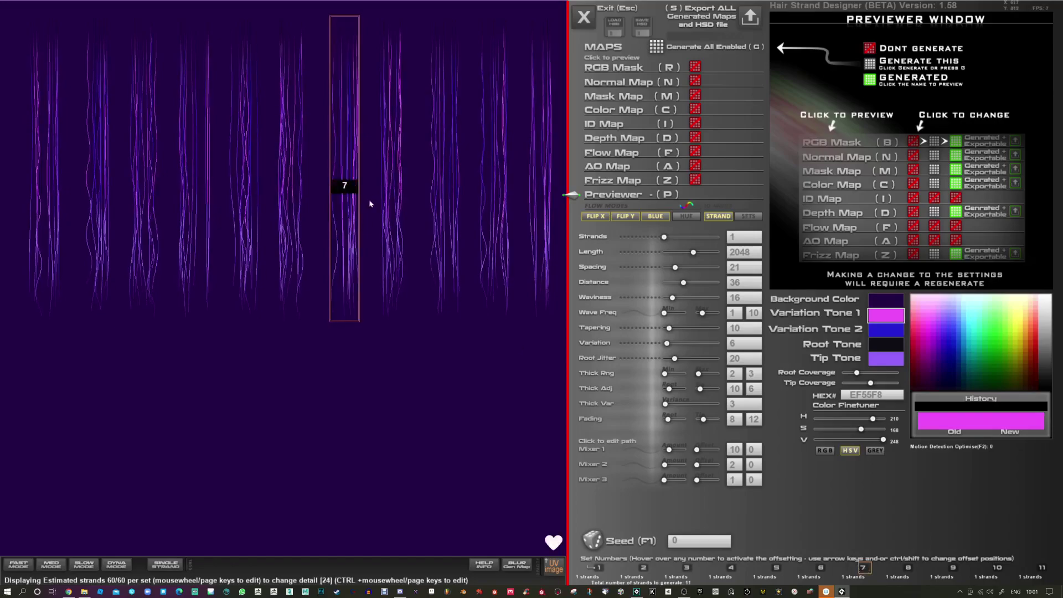
Shift strand sets 6, 7 and 8 slightly lower on the texture, giving each a different height
{"action": "left_click", "coordinate": [393, 184]}
{"action": "left_click", "coordinate": [295, 243]}
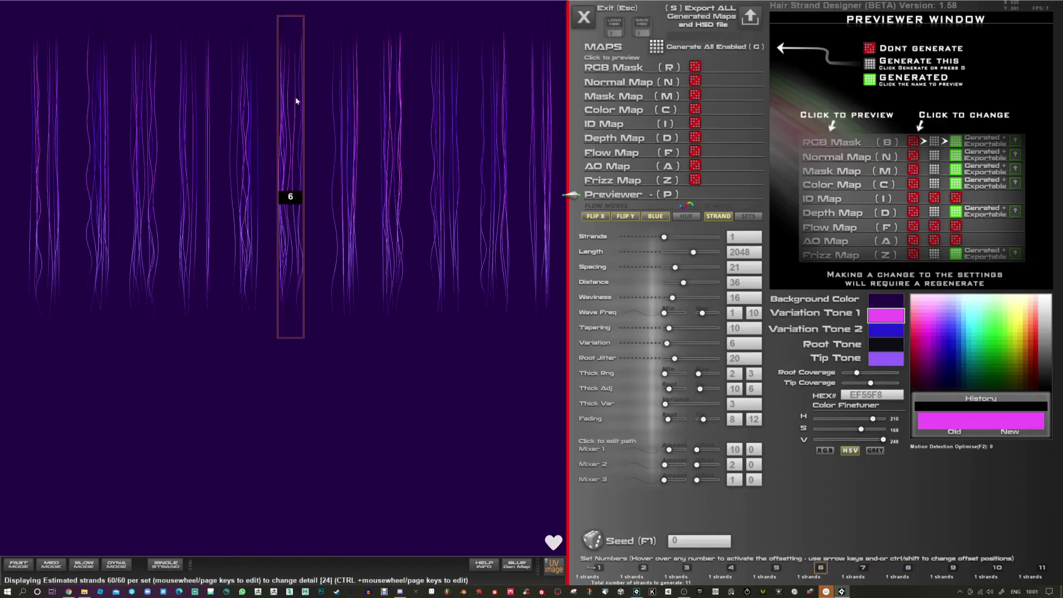
{"action": "left_click_drag", "start_coordinate": [287, 124], "coordinate": [288, 124]}
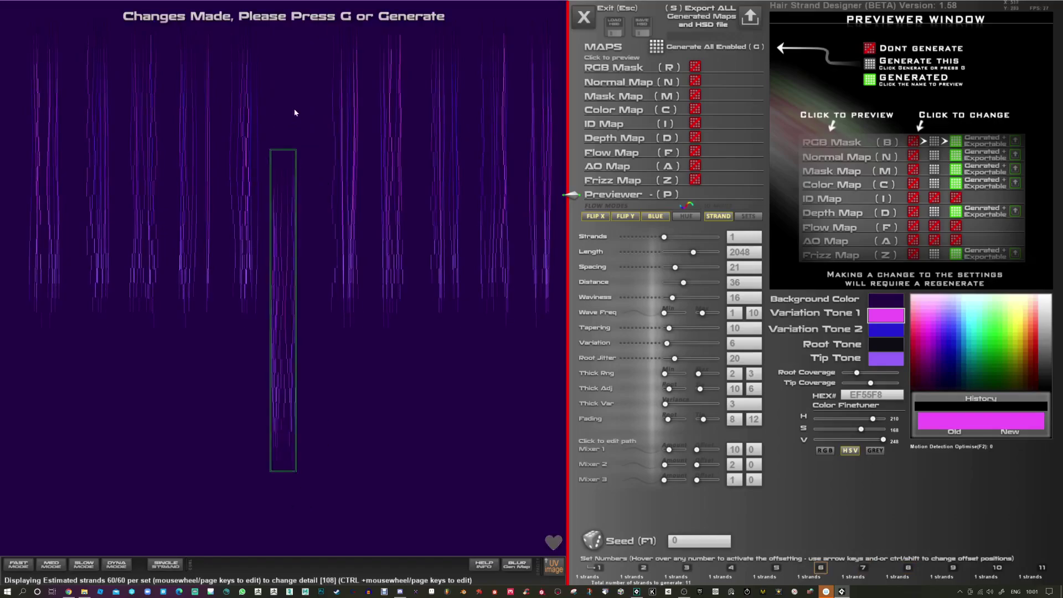
{"action": "left_click", "coordinate": [339, 97]}
{"action": "scroll", "coordinate": [340, 97], "scroll_direction": "down", "scroll_amount": 3}
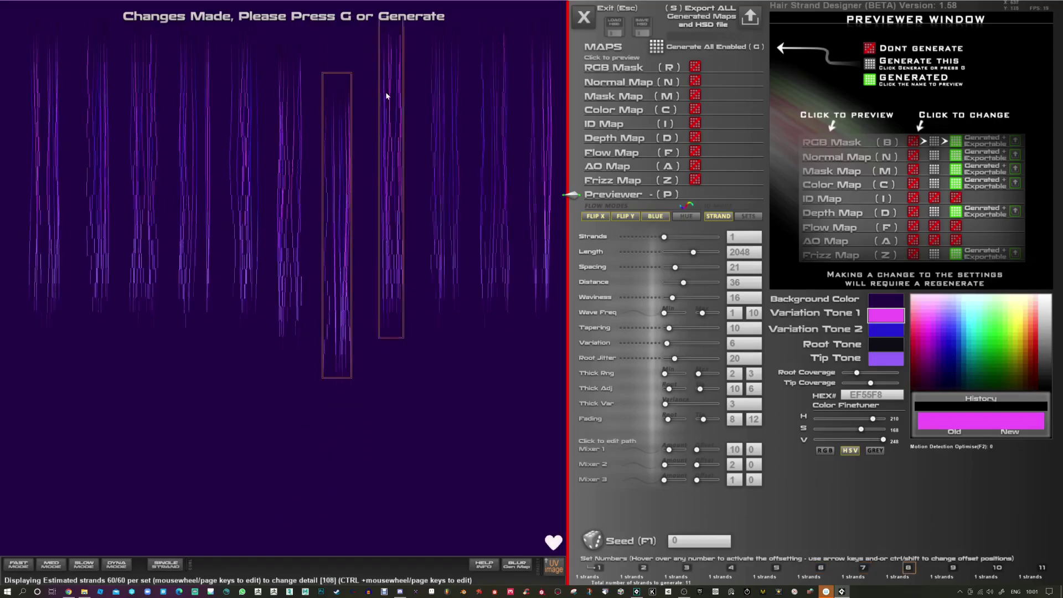
{"action": "left_click", "coordinate": [385, 91]}
{"action": "scroll", "coordinate": [385, 91], "scroll_direction": "up", "scroll_amount": 2}
{"action": "left_click", "coordinate": [452, 127]}
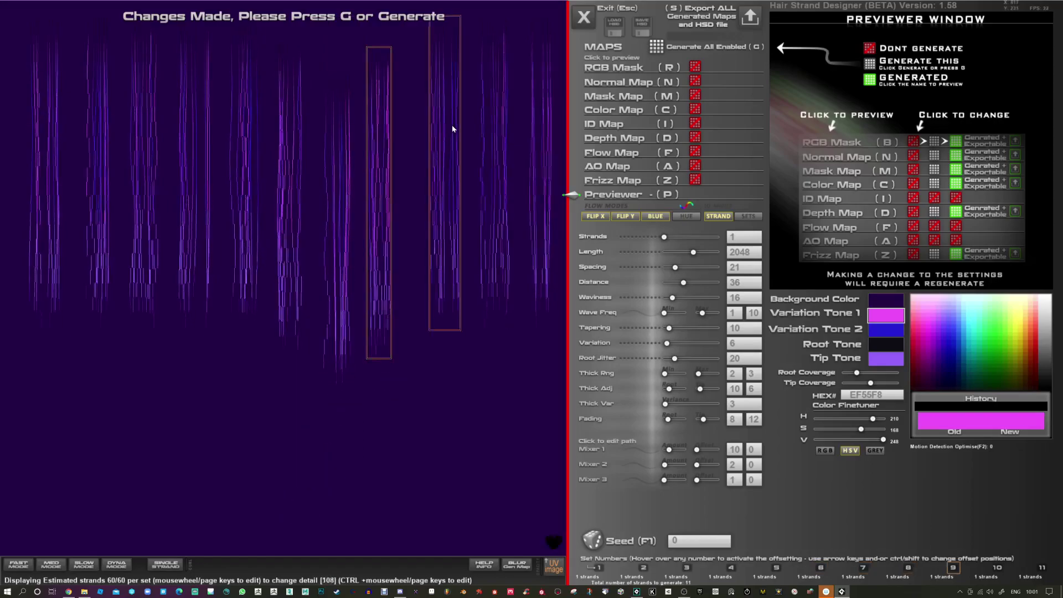
Lower strand set 3 slightly and move set 5 into the gap between sets 8 and 9
{"action": "left_click", "coordinate": [131, 390]}
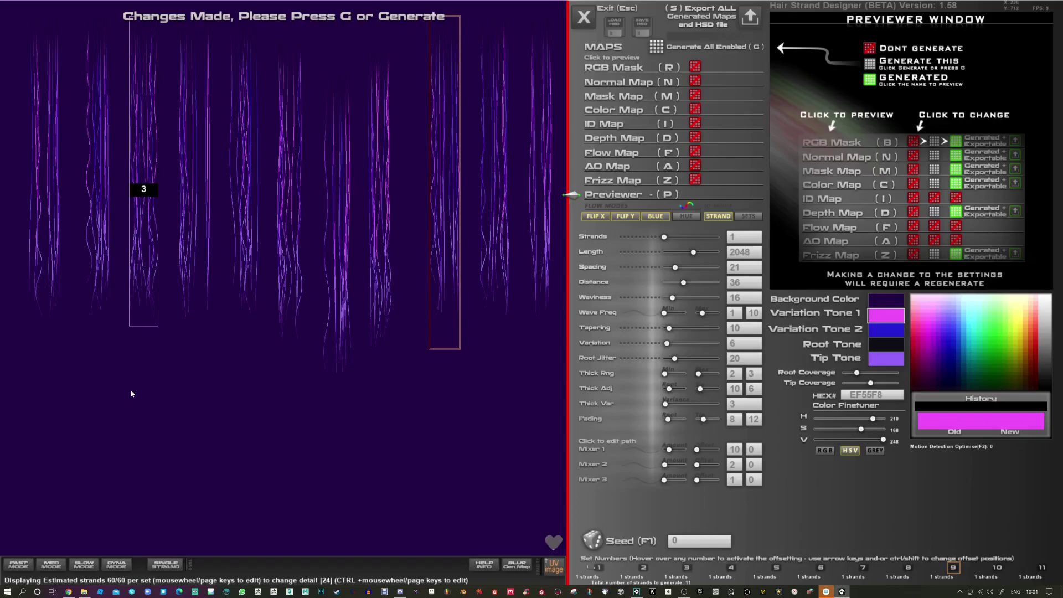
{"action": "scroll", "coordinate": [131, 389], "scroll_direction": "up", "scroll_amount": 7}
{"action": "left_click_drag", "start_coordinate": [130, 389], "coordinate": [140, 37]}
{"action": "left_click", "coordinate": [245, 279]}
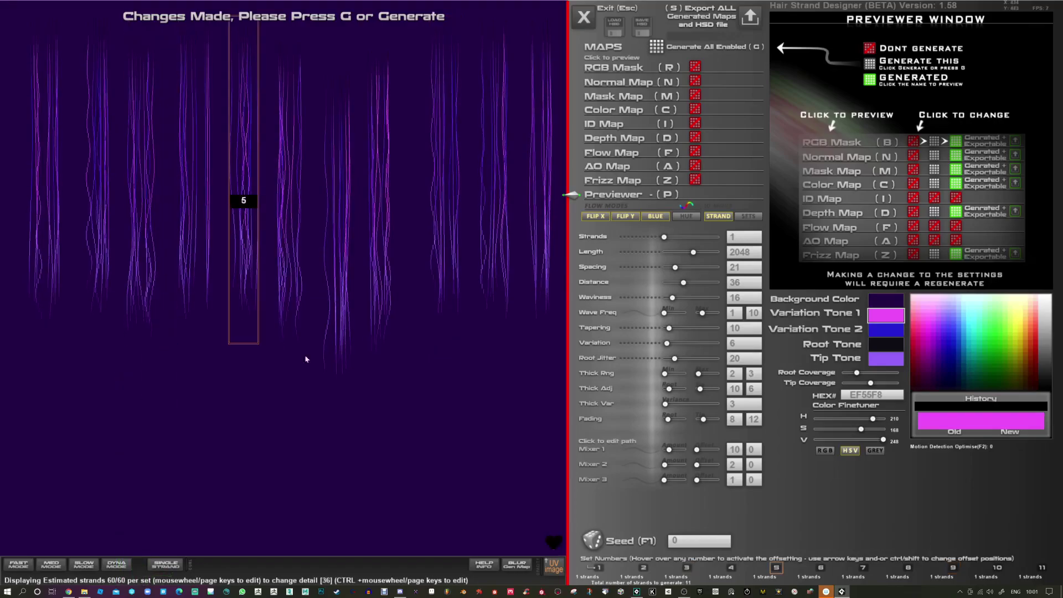
{"action": "scroll", "coordinate": [410, 462], "scroll_direction": "up", "scroll_amount": 7}
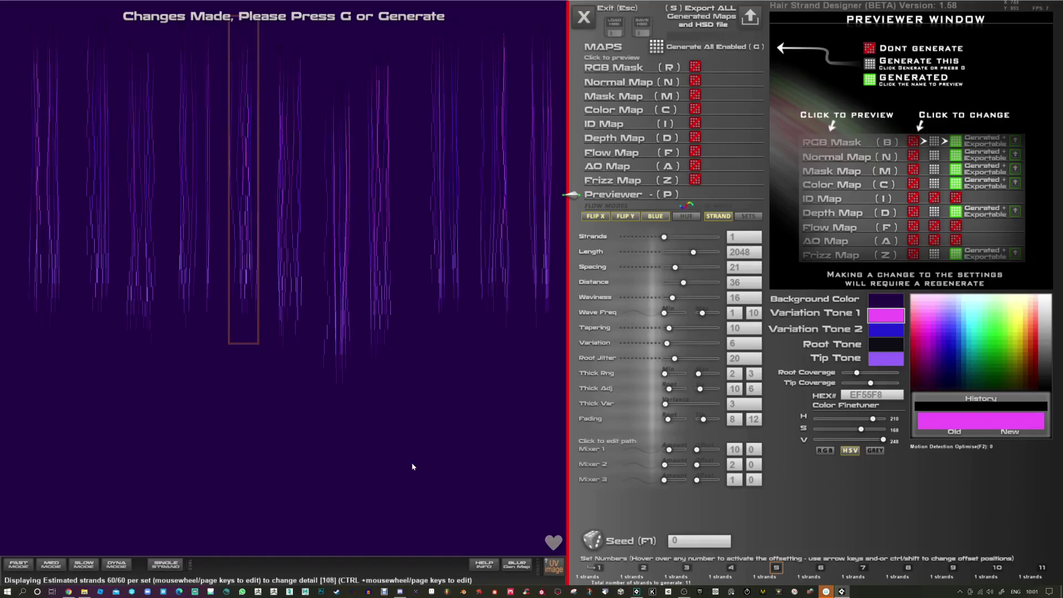
{"action": "left_click_drag", "start_coordinate": [411, 463], "coordinate": [412, 58]}
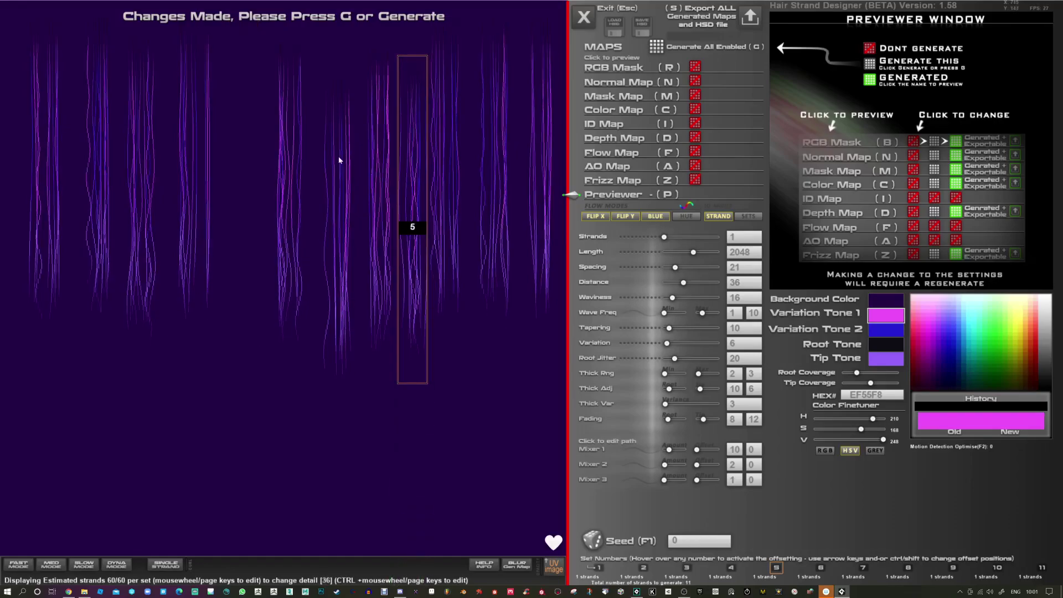
Nudge strand set 7 slightly up and to the left, keeping it between sets 6 and 8
{"action": "left_click", "coordinate": [336, 221]}
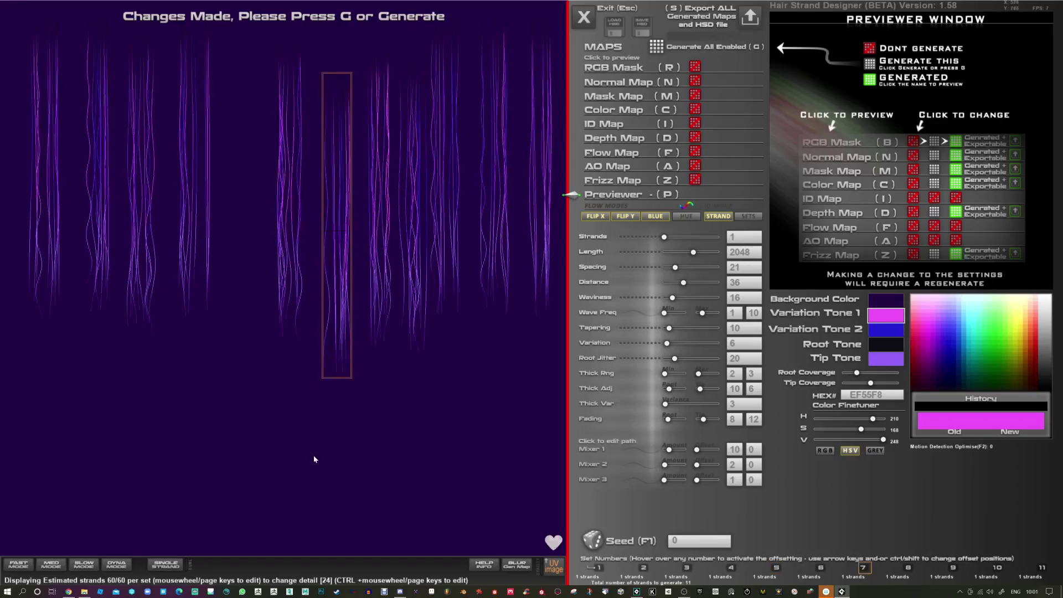
{"action": "scroll", "coordinate": [310, 451], "scroll_direction": "up", "scroll_amount": 7}
{"action": "left_click_drag", "start_coordinate": [309, 451], "coordinate": [330, 63]}
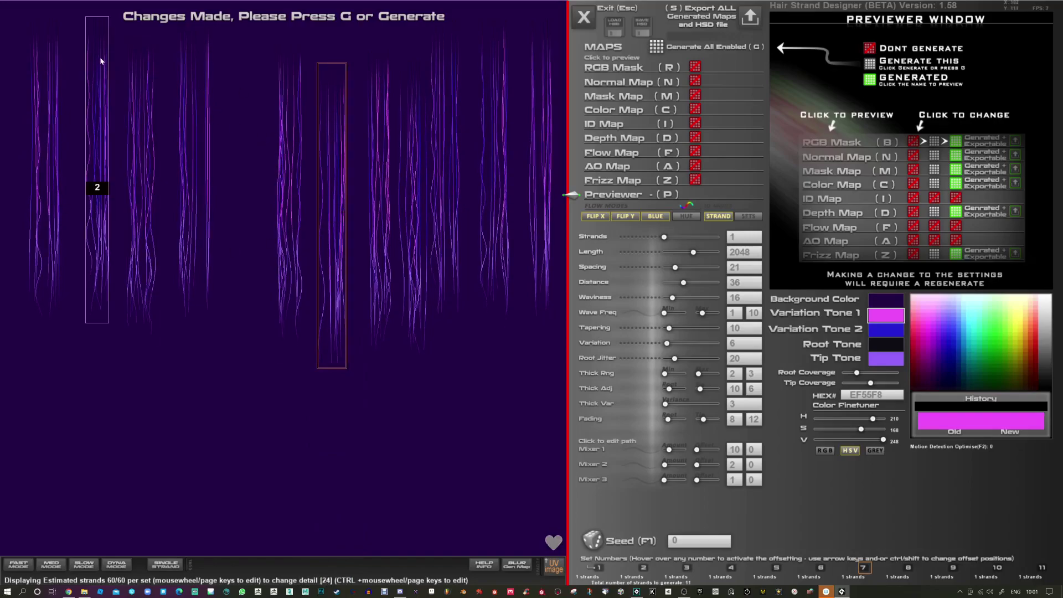
Stack strand sets 2, 3 and 4 over set 1 to form one dense overlapping clump
{"action": "left_click_drag", "start_coordinate": [97, 58], "coordinate": [58, 69]}
{"action": "left_click_drag", "start_coordinate": [144, 75], "coordinate": [44, 33]}
{"action": "left_click_drag", "start_coordinate": [197, 82], "coordinate": [56, 48]}
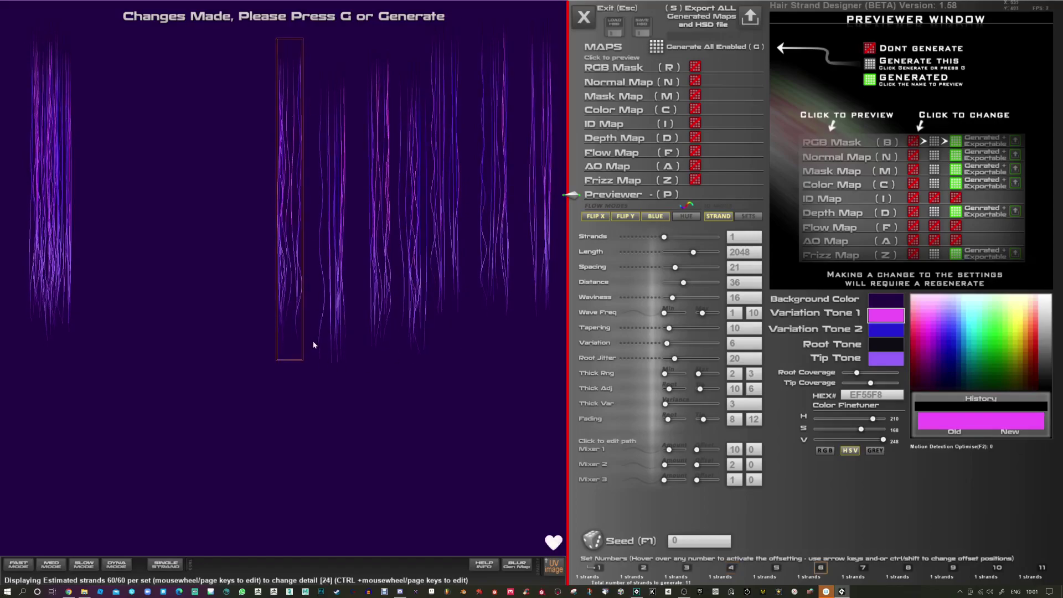
Set strand set 6 to 28 strands, length 2470 and spacing 47, and move it onto the stacked clump
{"action": "left_click", "coordinate": [678, 237]}
{"action": "left_click", "coordinate": [677, 252]}
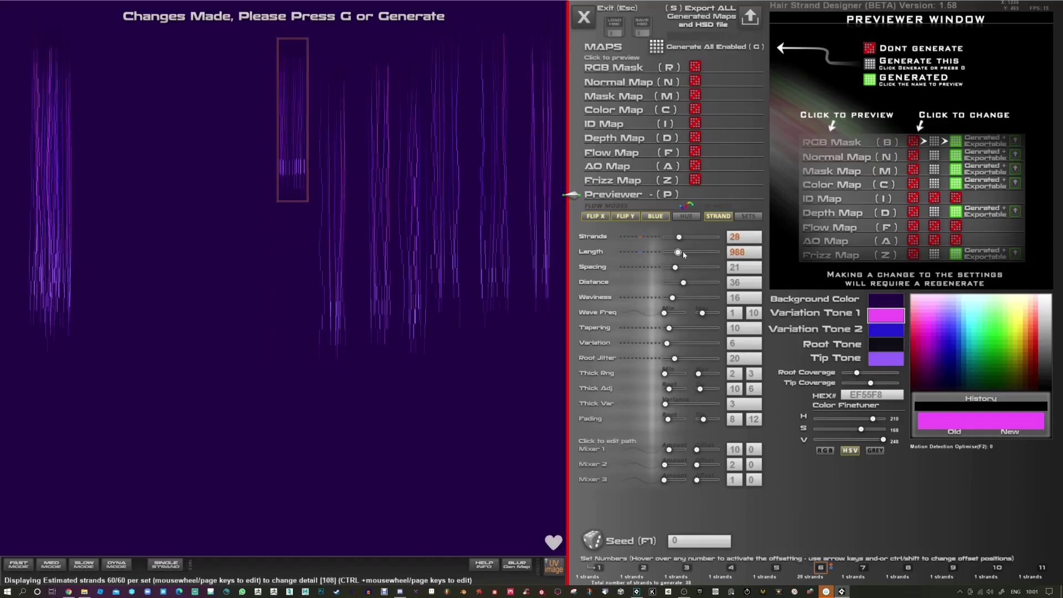
{"action": "mouse_move", "coordinate": [678, 252]}
{"action": "left_mouse_down"}
{"action": "mouse_move", "coordinate": [699, 252]}
{"action": "mouse_move", "coordinate": [680, 270]}
{"action": "mouse_move", "coordinate": [689, 267]}
{"action": "left_mouse_up"}
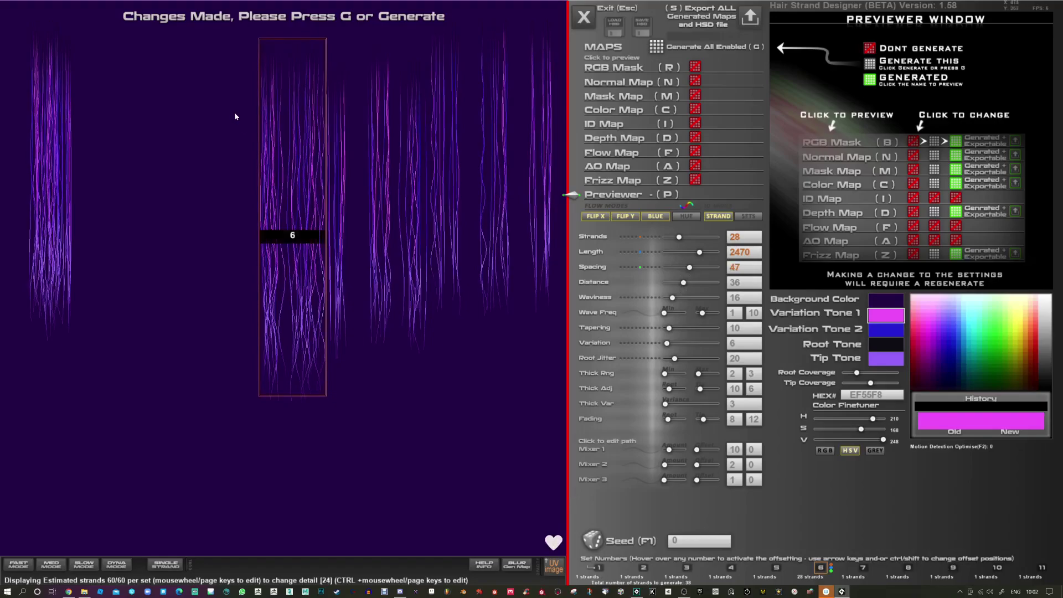
{"action": "scroll", "coordinate": [235, 127], "scroll_direction": "up", "scroll_amount": 7}
{"action": "left_click_drag", "start_coordinate": [234, 129], "coordinate": [51, 19]}
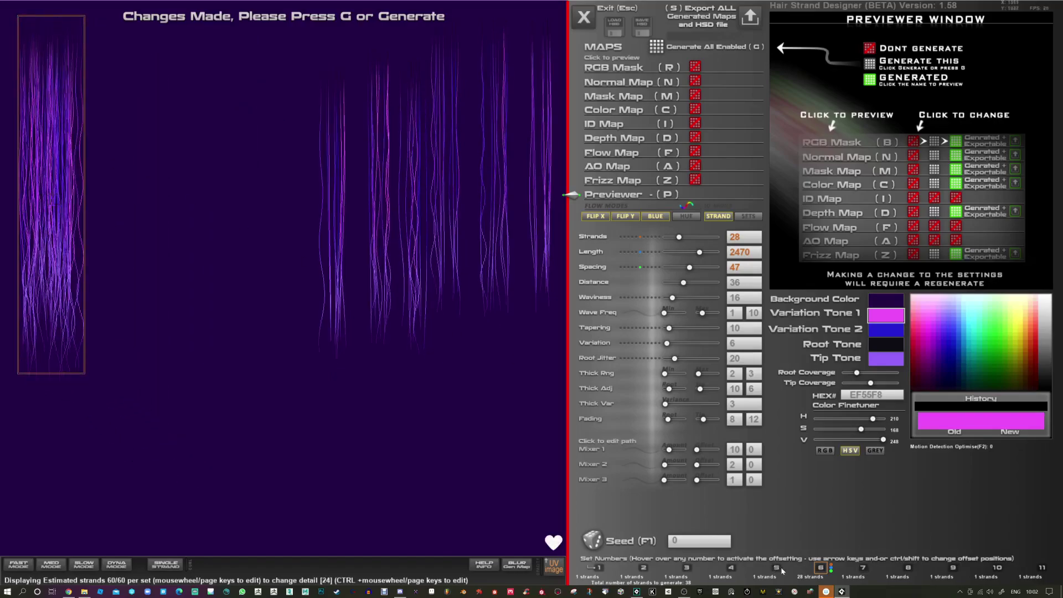
Single out sets 2 and 4 within the overlapping clump by selecting them through their set numbers
{"action": "mouse_move", "coordinate": [643, 572]}
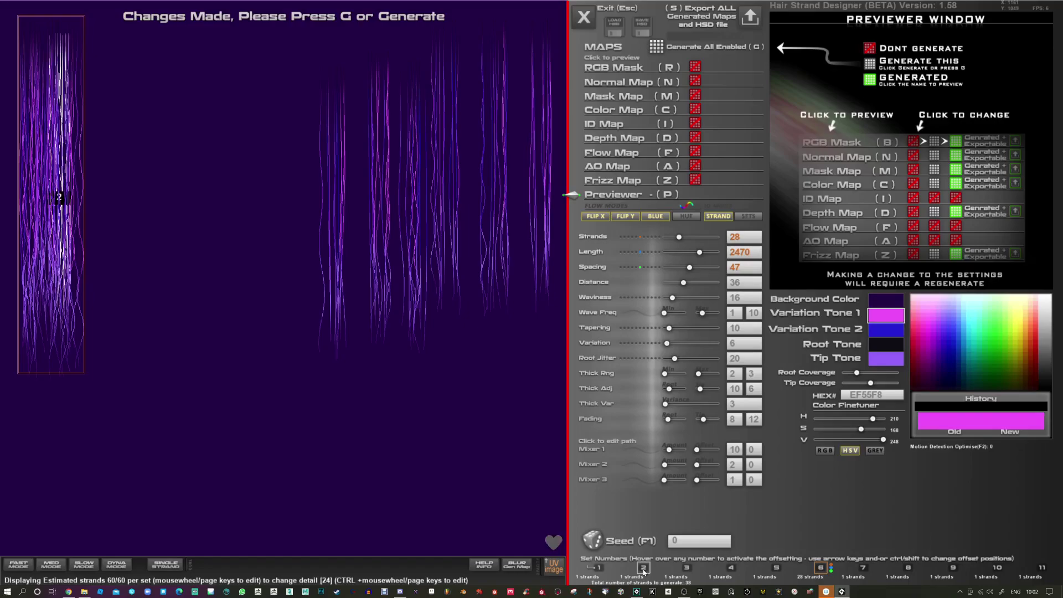
{"action": "left_click", "coordinate": [643, 571]}
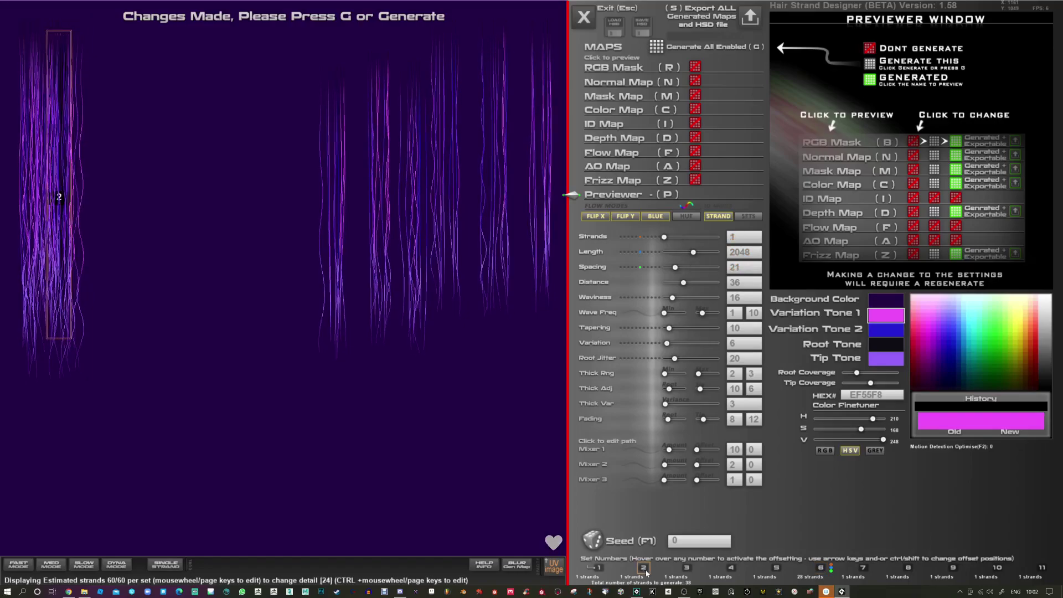
{"action": "left_click", "coordinate": [150, 91]}
{"action": "left_click_drag", "start_coordinate": [221, 116], "coordinate": [54, 51]}
{"action": "left_click", "coordinate": [198, 140]}
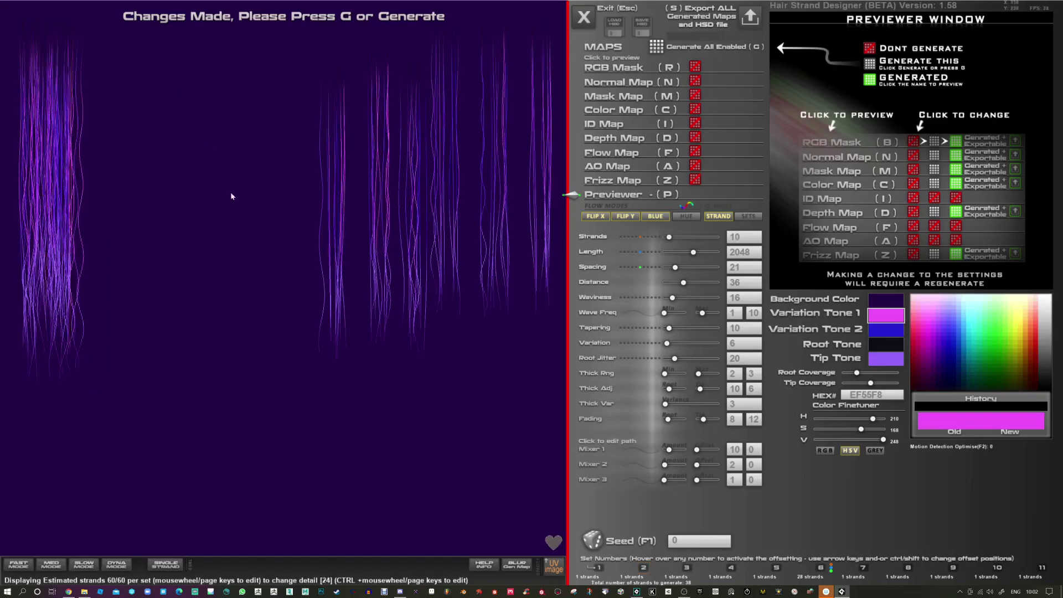
{"action": "left_click", "coordinate": [732, 568]}
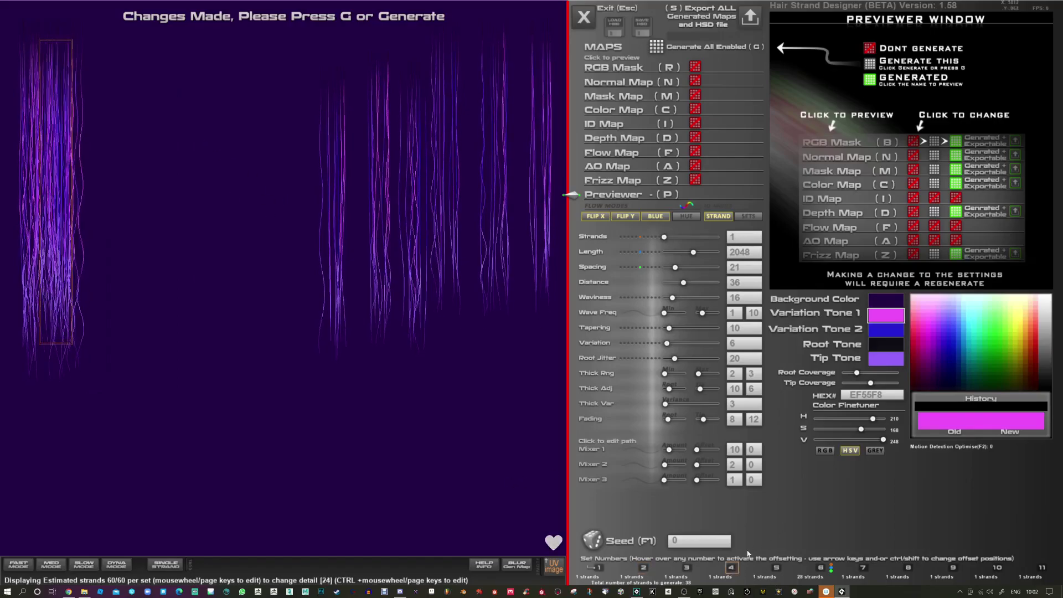
Shift strand set 8 slightly to the left and move set 5 slightly up and left beside it
{"action": "left_click_drag", "start_coordinate": [384, 185], "coordinate": [384, 320]}
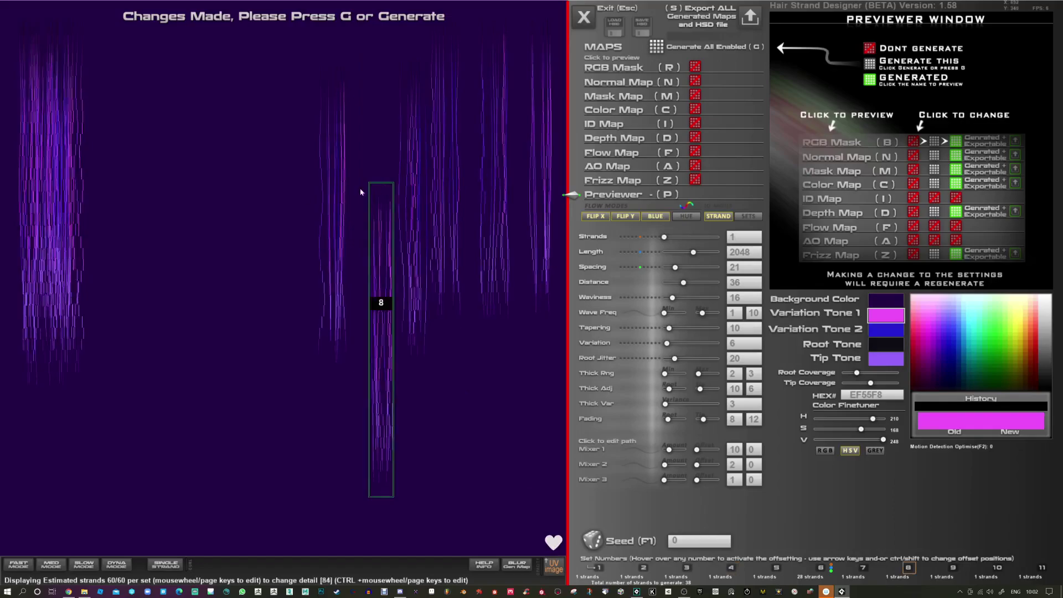
{"action": "left_click", "coordinate": [288, 197]}
{"action": "left_click_drag", "start_coordinate": [378, 244], "coordinate": [375, 29]}
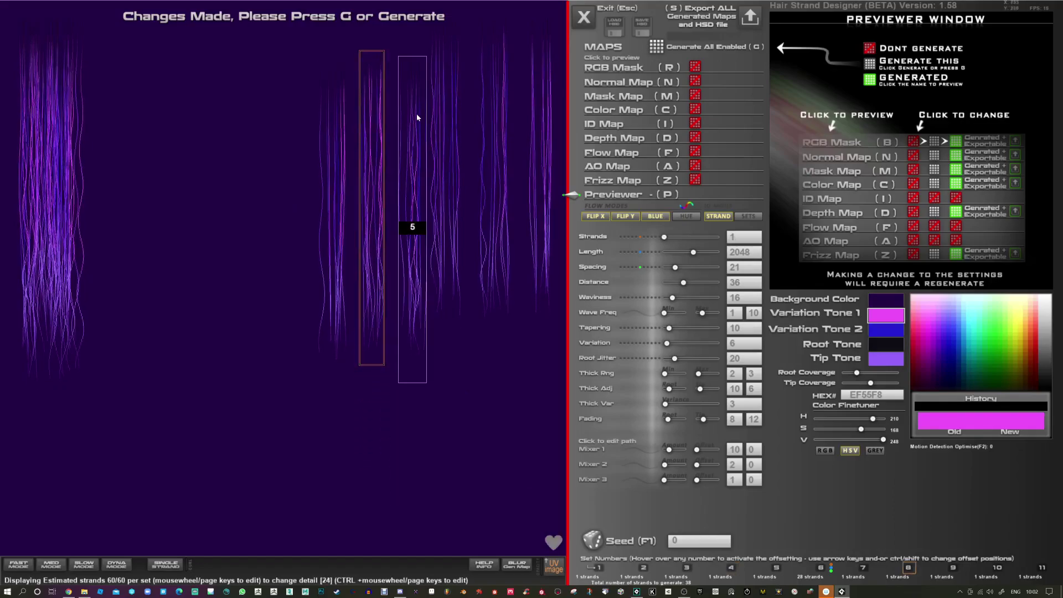
{"action": "left_click_drag", "start_coordinate": [417, 102], "coordinate": [408, 45]}
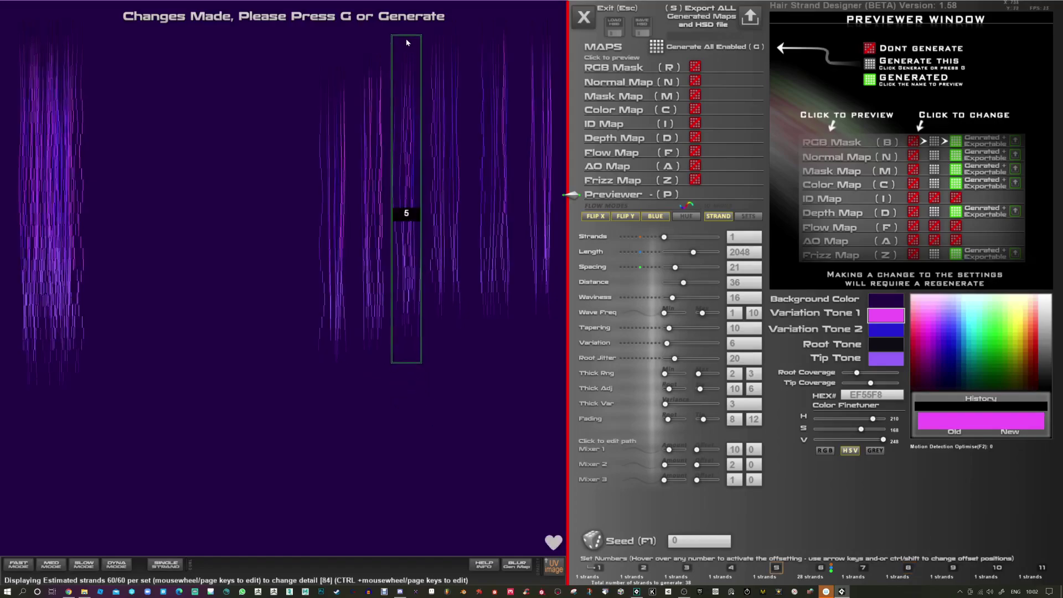
Lower strand set 9 slightly and move set 7 up and right so it overlaps set 8
{"action": "left_click", "coordinate": [450, 49]}
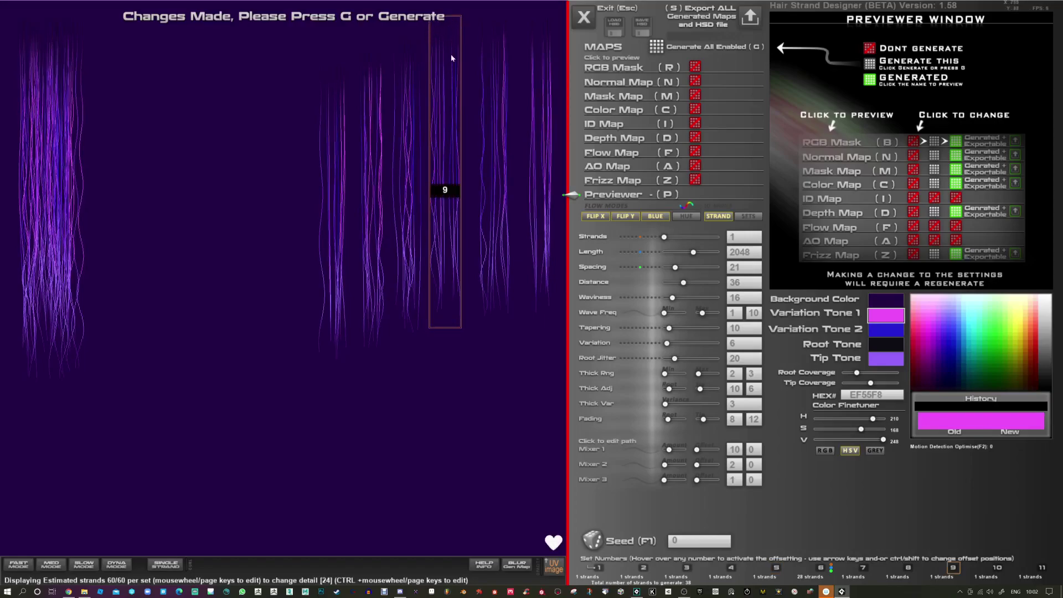
{"action": "left_click_drag", "start_coordinate": [444, 53], "coordinate": [445, 45]}
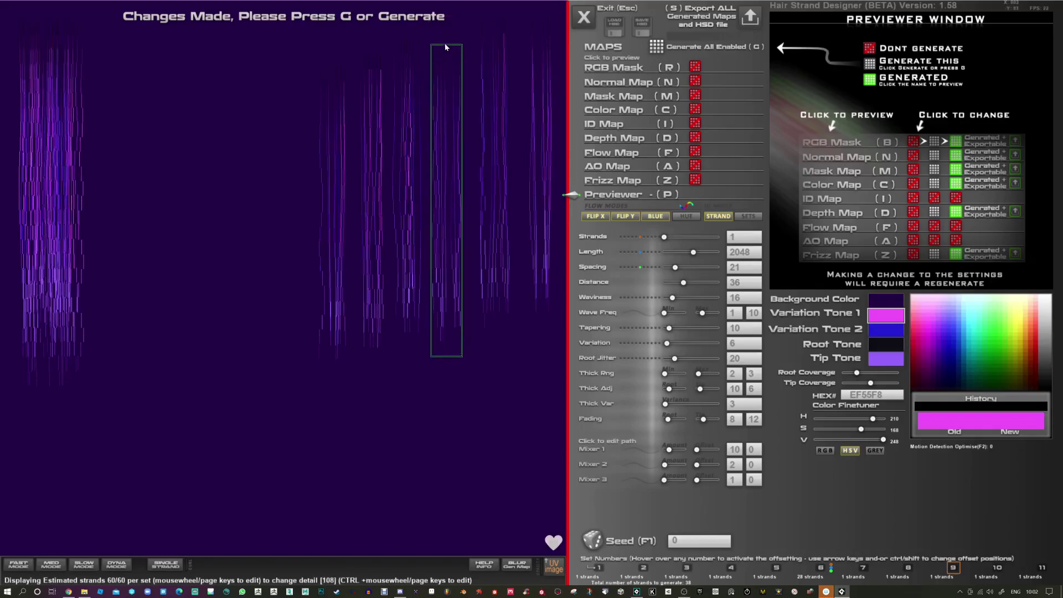
{"action": "left_click", "coordinate": [339, 150]}
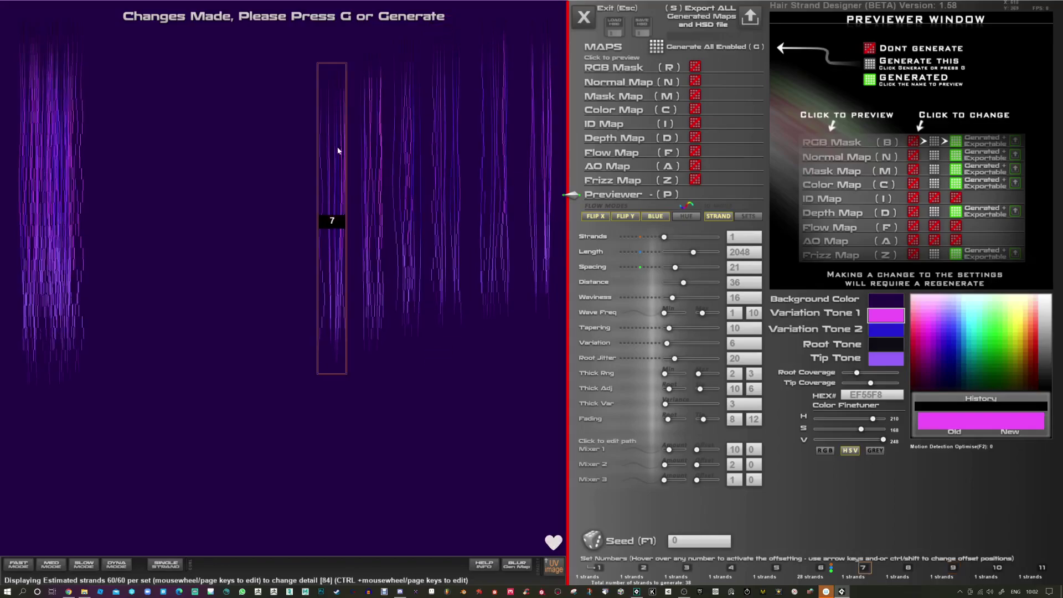
{"action": "left_click_drag", "start_coordinate": [332, 99], "coordinate": [359, 45]}
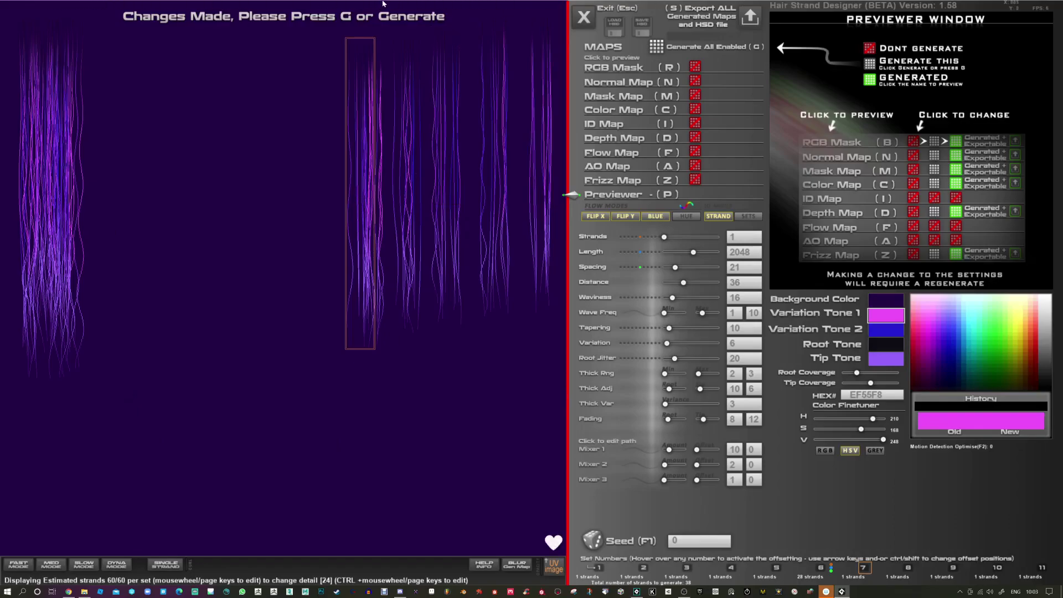
Move the Hair Strand Designer window to the left and narrow it to about half the screen width
{"action": "left_click_drag", "start_coordinate": [390, 2], "coordinate": [417, 31]}
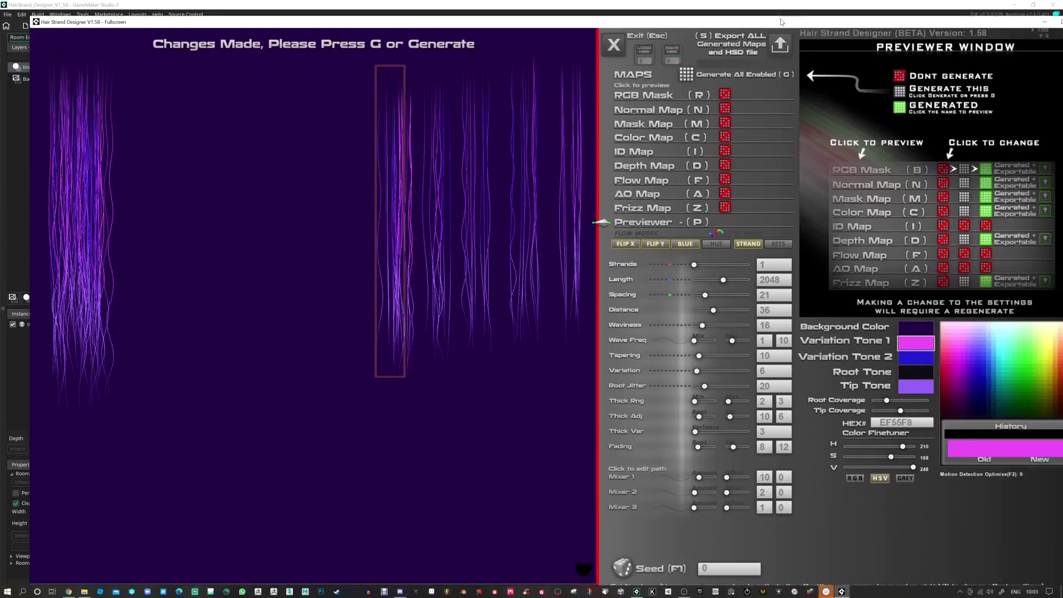
{"action": "left_click_drag", "start_coordinate": [781, 24], "coordinate": [641, 26]}
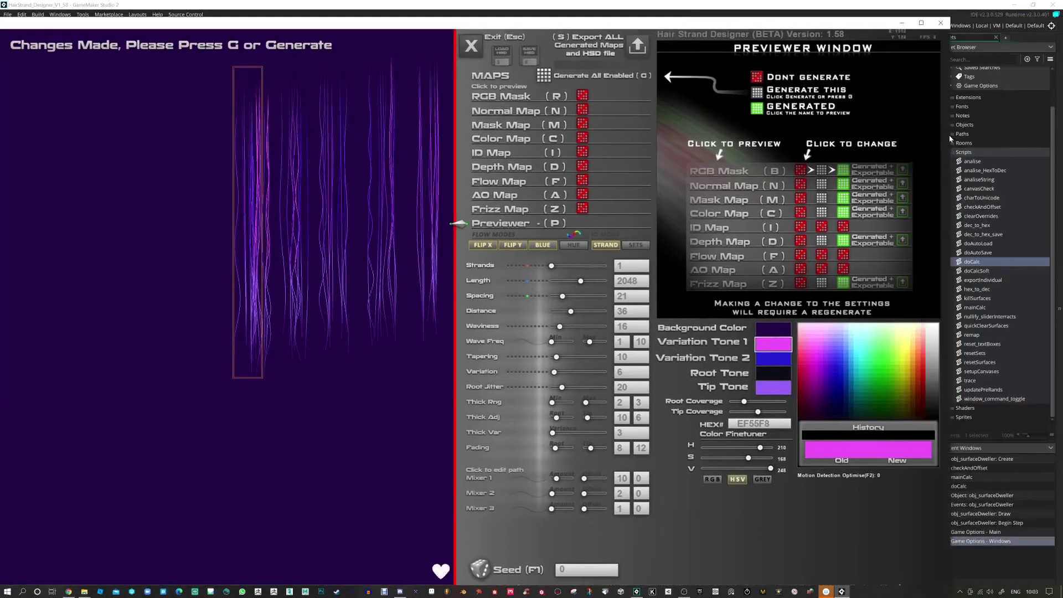
{"action": "left_click_drag", "start_coordinate": [949, 134], "coordinate": [553, 138]}
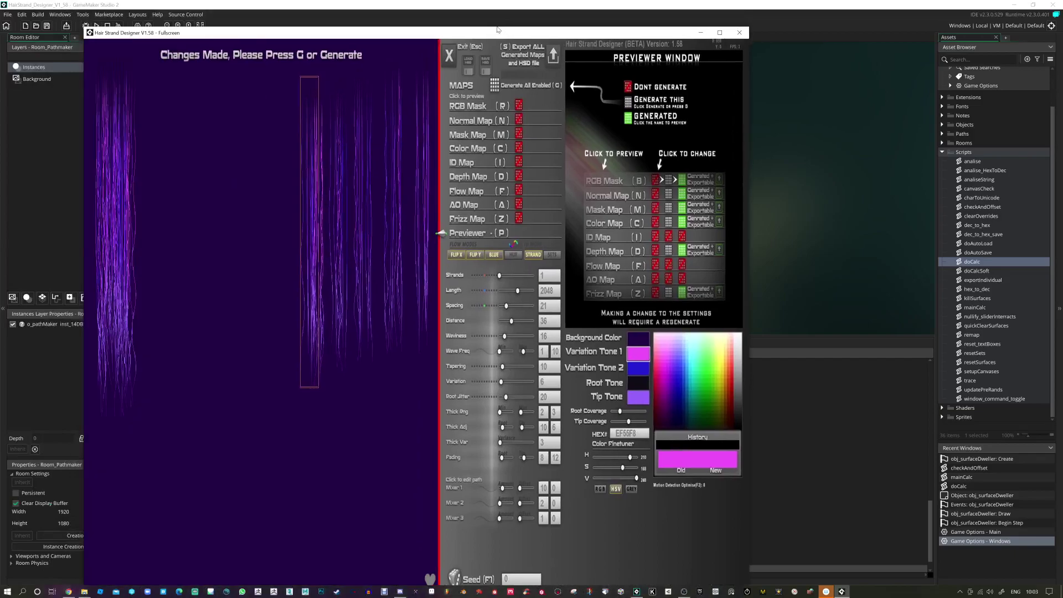
Shrink the Hair Strand Designer window to about half the screen's width, then reset the software and load the detected autosave
{"action": "left_click_drag", "start_coordinate": [497, 29], "coordinate": [418, 13]}
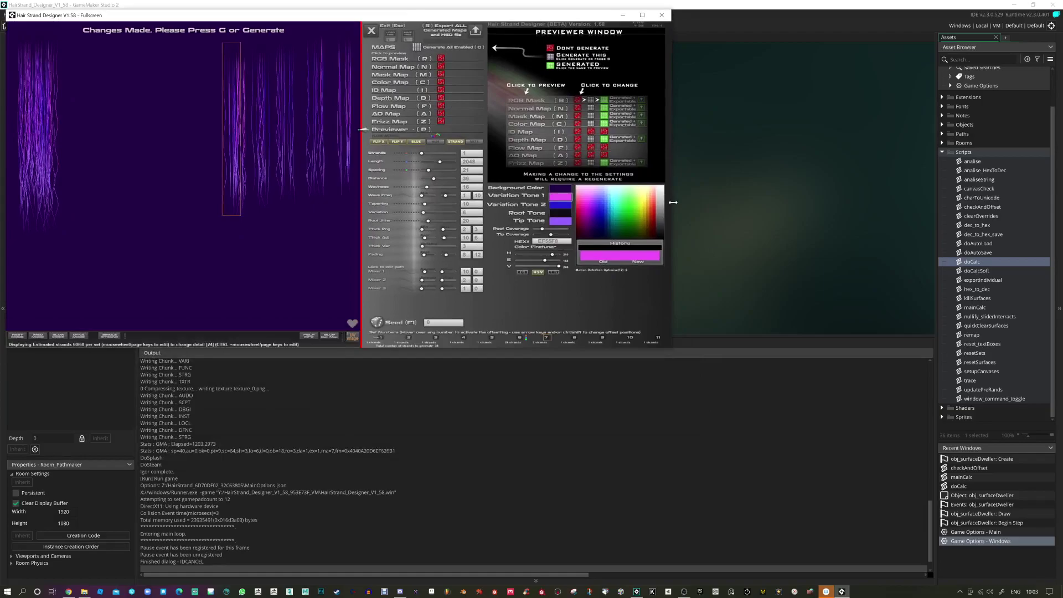
{"action": "left_click_drag", "start_coordinate": [673, 202], "coordinate": [533, 204]}
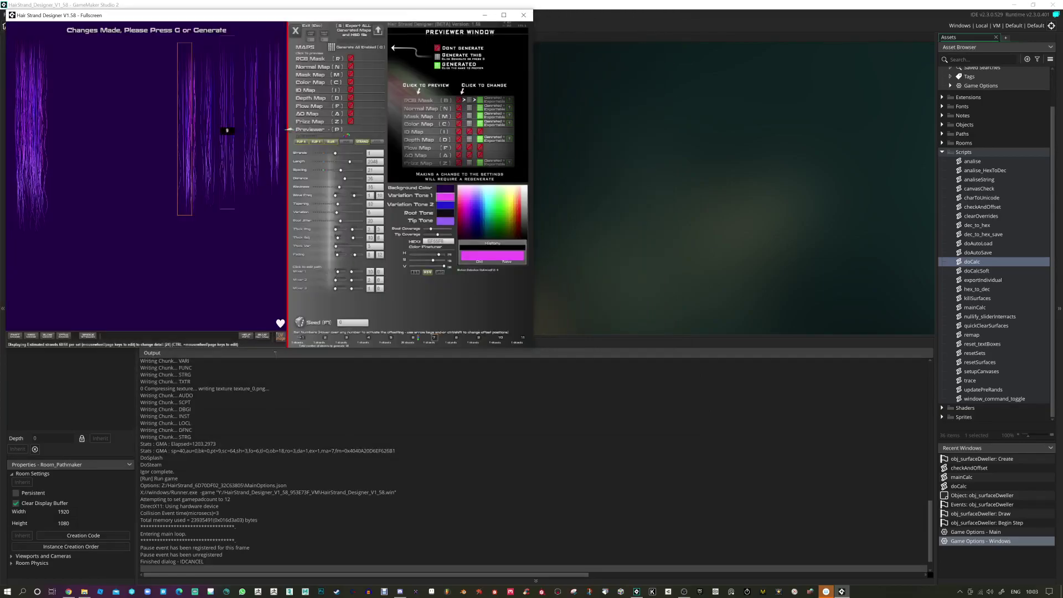
{"action": "left_click_drag", "start_coordinate": [260, 18], "coordinate": [264, 16]}
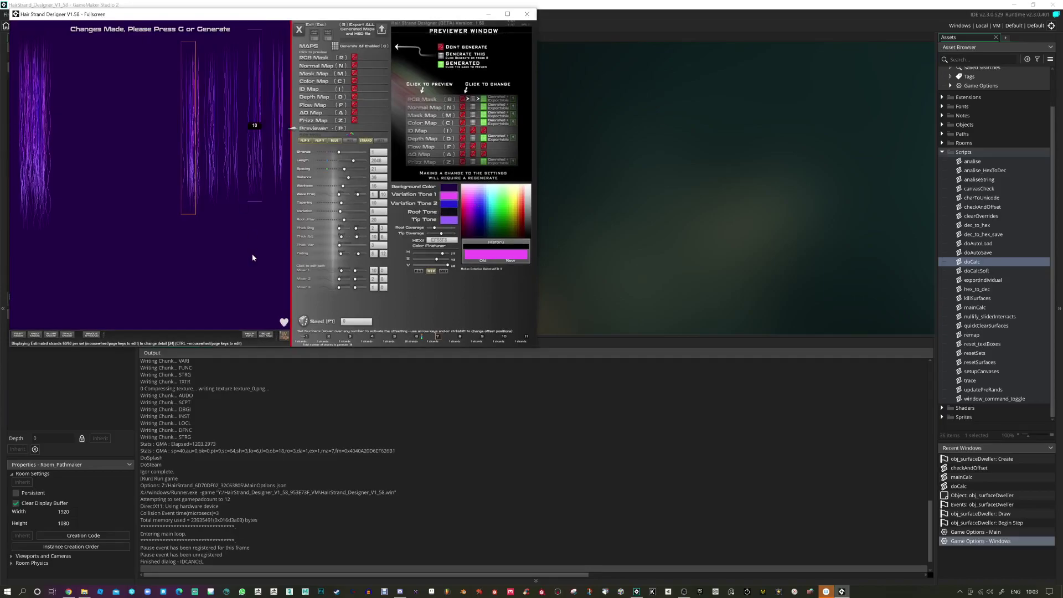
{"action": "key", "text": "F6"}
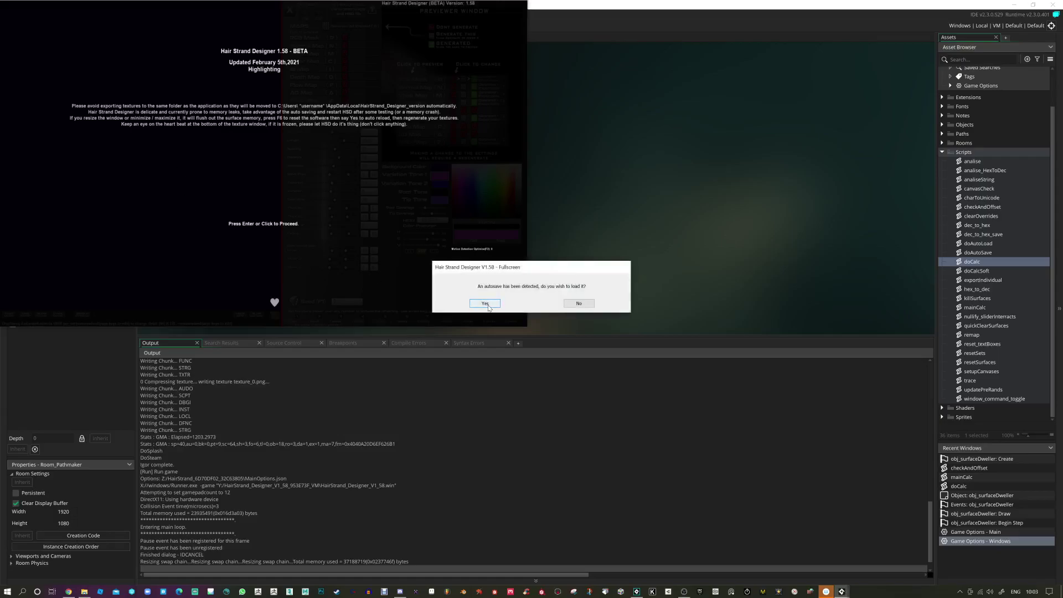
{"action": "left_click", "coordinate": [484, 304]}
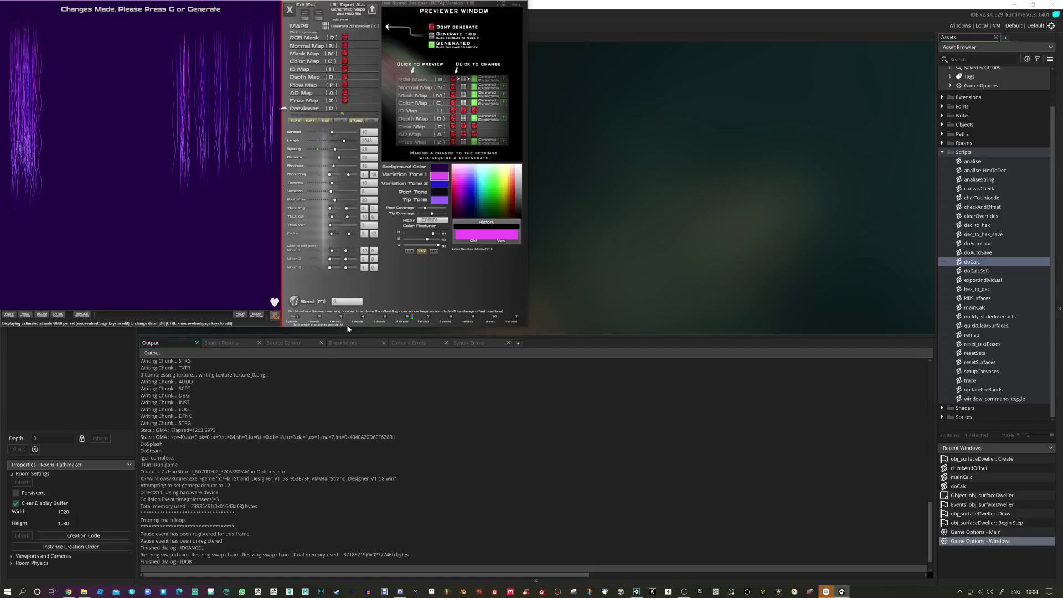
Enable the RGB Mask for generation, generate it and preview the result
{"action": "left_click", "coordinate": [345, 38]}
{"action": "left_click", "coordinate": [325, 27]}
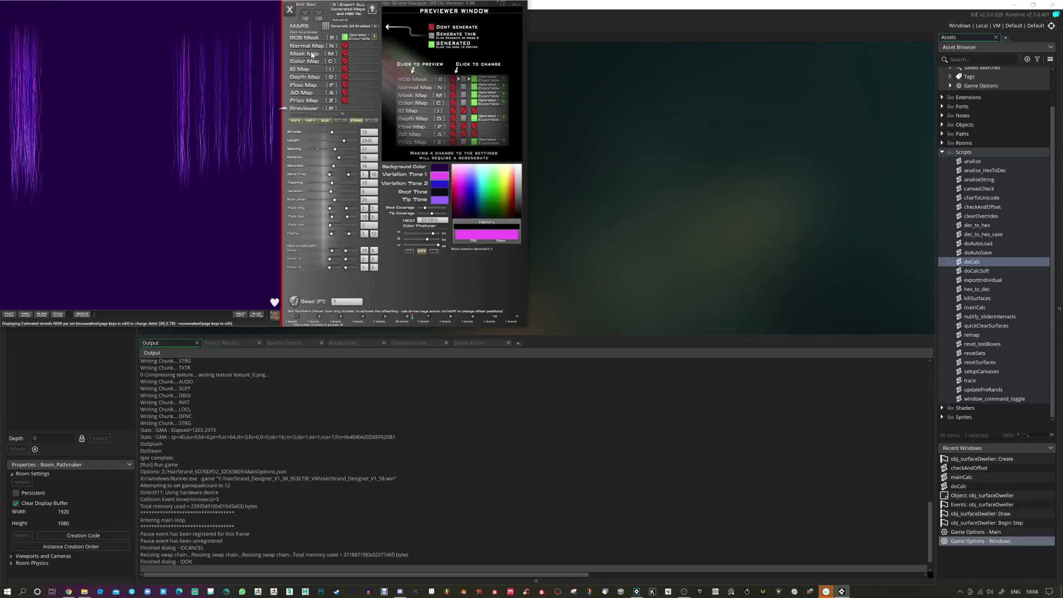
{"action": "left_click", "coordinate": [316, 39]}
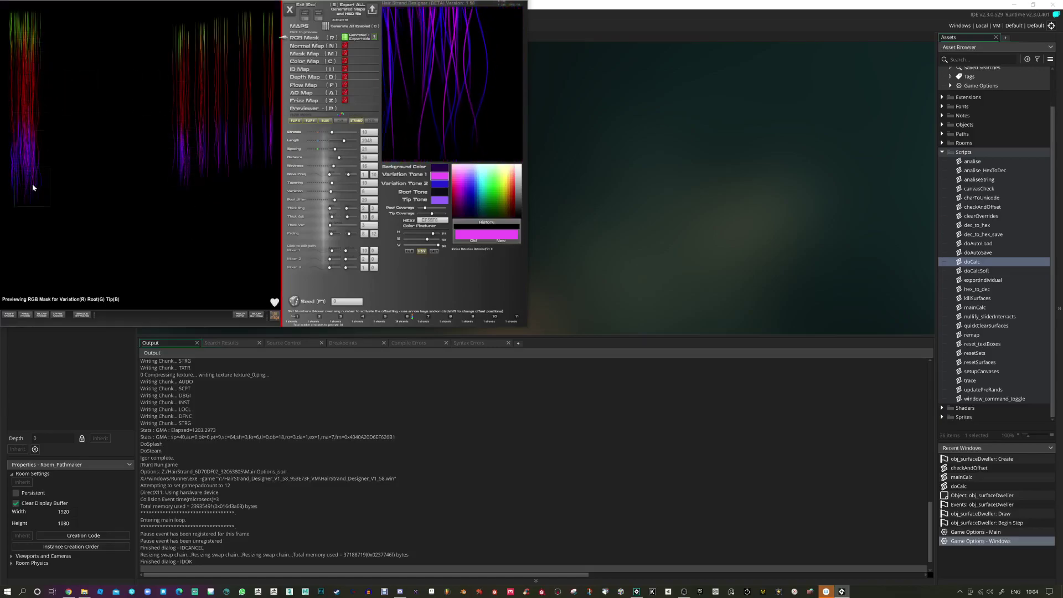
Enlarge the window slightly and try to regenerate the maps, then reset the software and reload the autosave
{"action": "left_click_drag", "start_coordinate": [526, 326], "coordinate": [560, 349]}
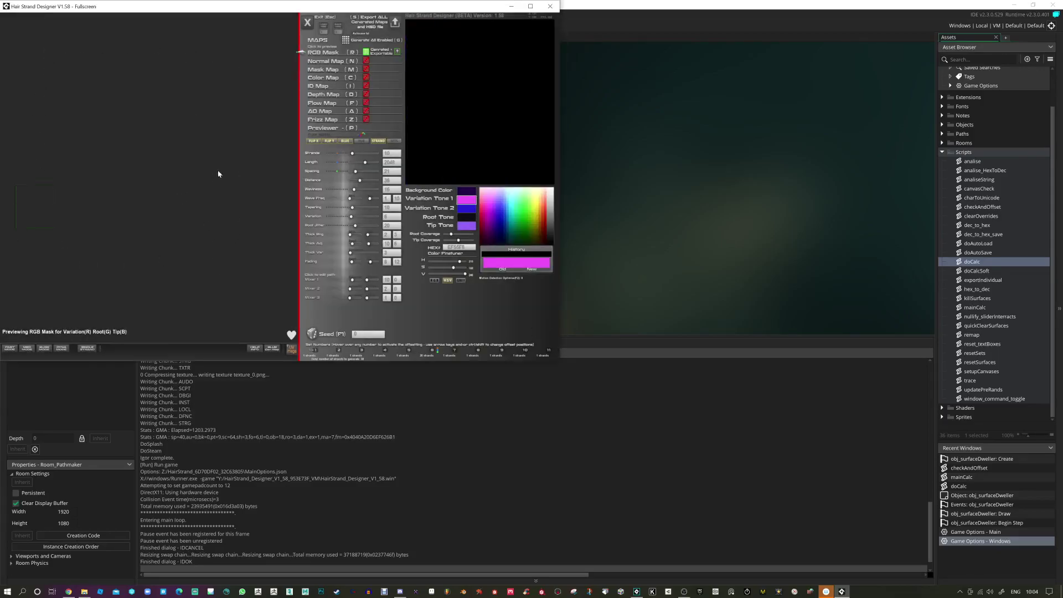
{"action": "left_click", "coordinate": [346, 40]}
{"action": "key", "text": "F6"}
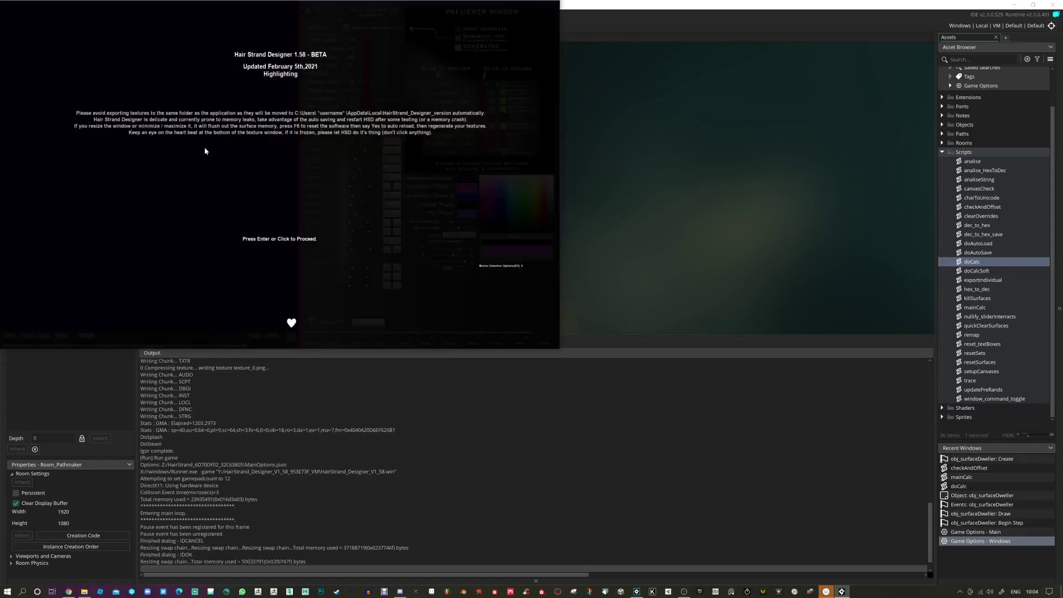
{"action": "left_click", "coordinate": [269, 191]}
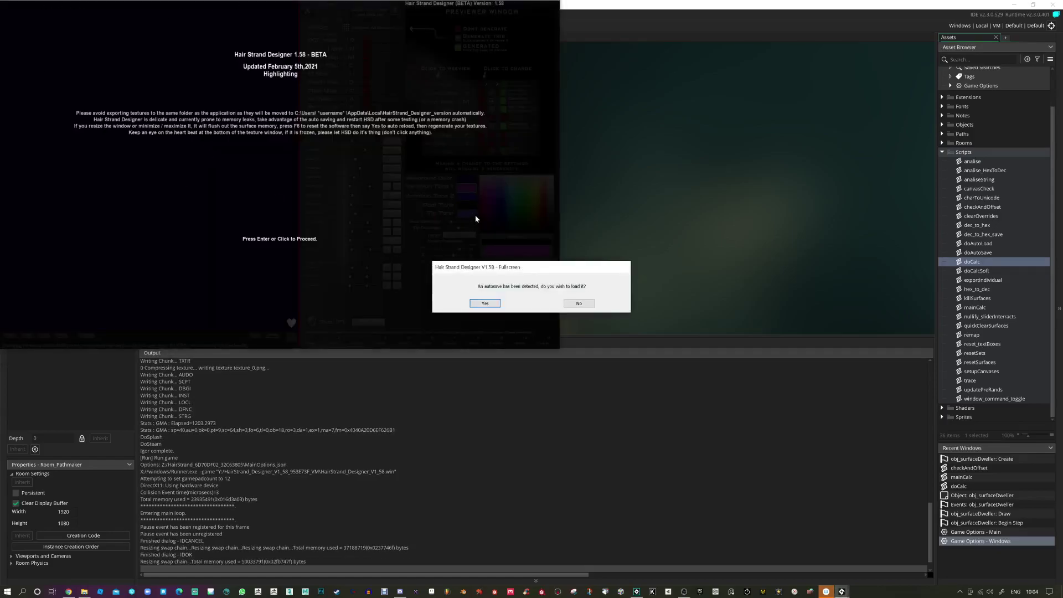
{"action": "left_click", "coordinate": [485, 303]}
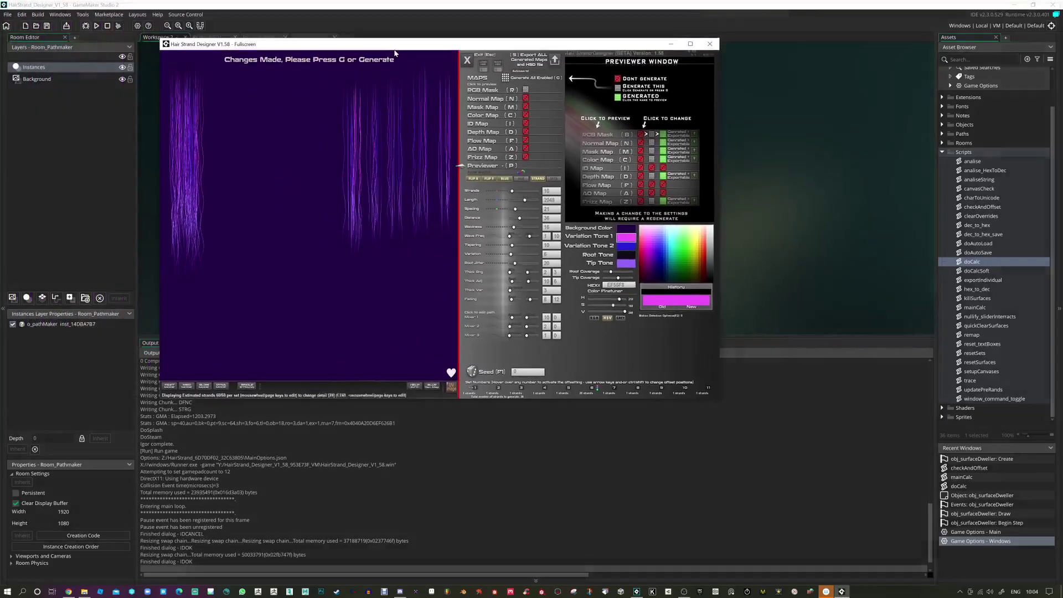
Regenerate and preview the RGB Mask with the window moved toward the screen's centre, then open its export dialog and cancel without saving
{"action": "left_click_drag", "start_coordinate": [395, 53], "coordinate": [413, 81]}
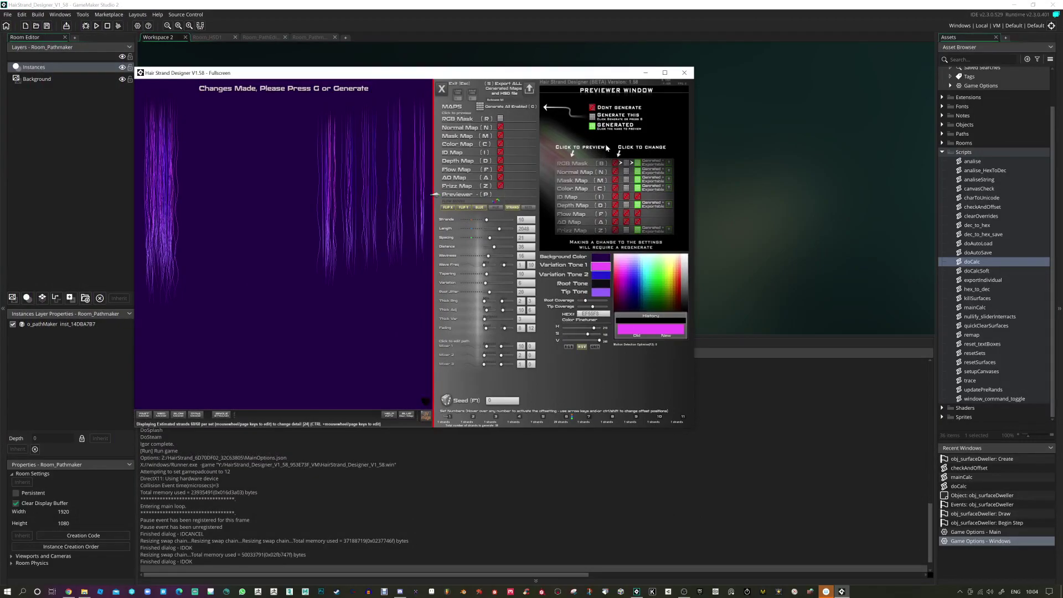
{"action": "left_click", "coordinate": [480, 106]}
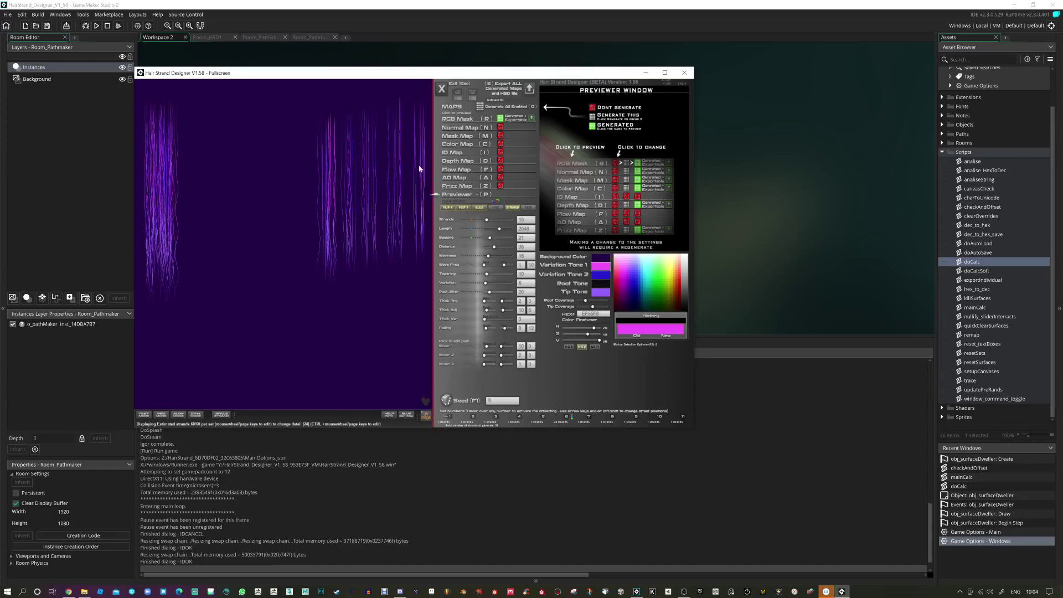
{"action": "left_click", "coordinate": [455, 120]}
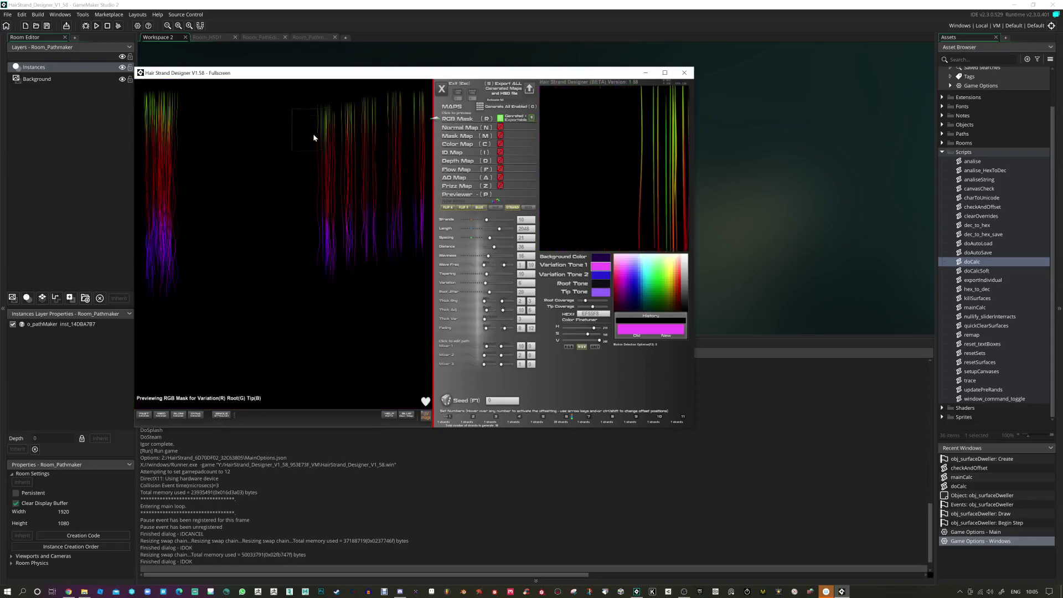
{"action": "left_click", "coordinate": [530, 118]}
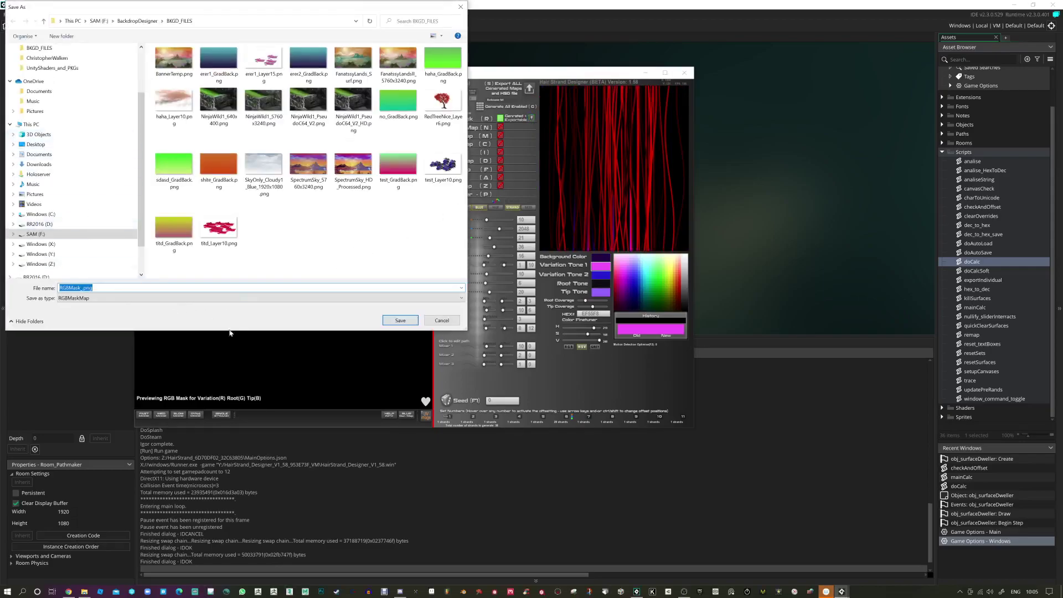
{"action": "key", "text": "Escape"}
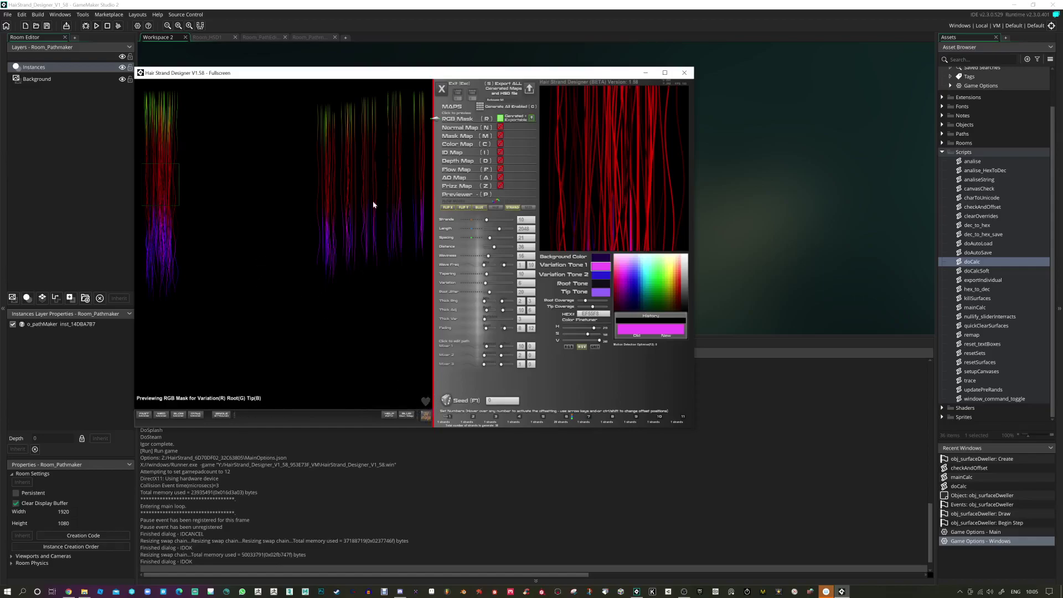
Enable and generate the Normal Map and Mask Map, then preview each of them
{"action": "left_click", "coordinate": [500, 128]}
{"action": "left_click", "coordinate": [500, 136]}
{"action": "left_click_drag", "start_coordinate": [379, 77], "coordinate": [387, 81]}
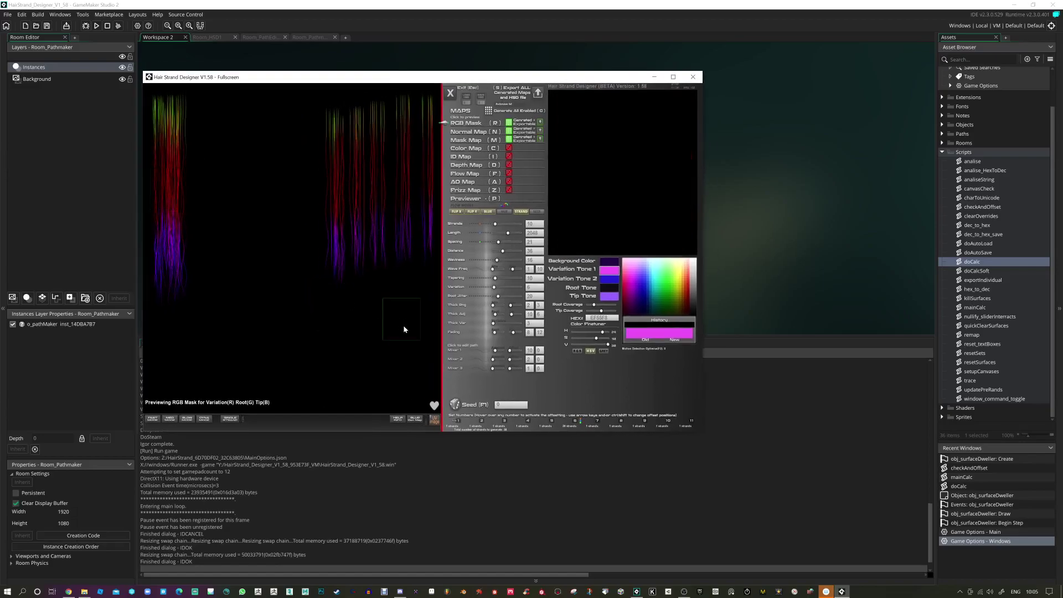
{"action": "left_click", "coordinate": [480, 131]}
{"action": "left_click", "coordinate": [472, 144]}
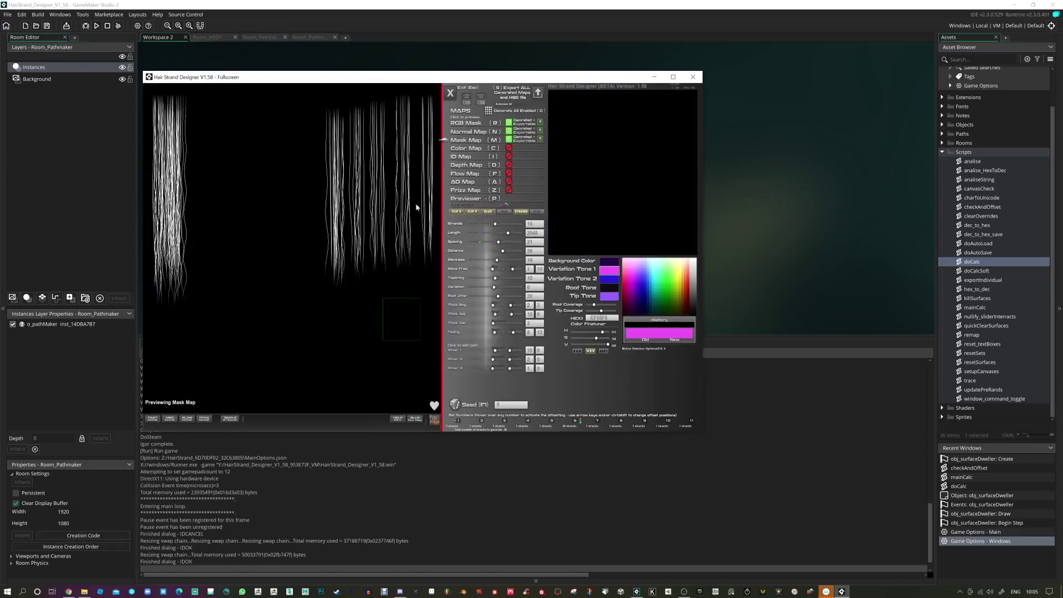